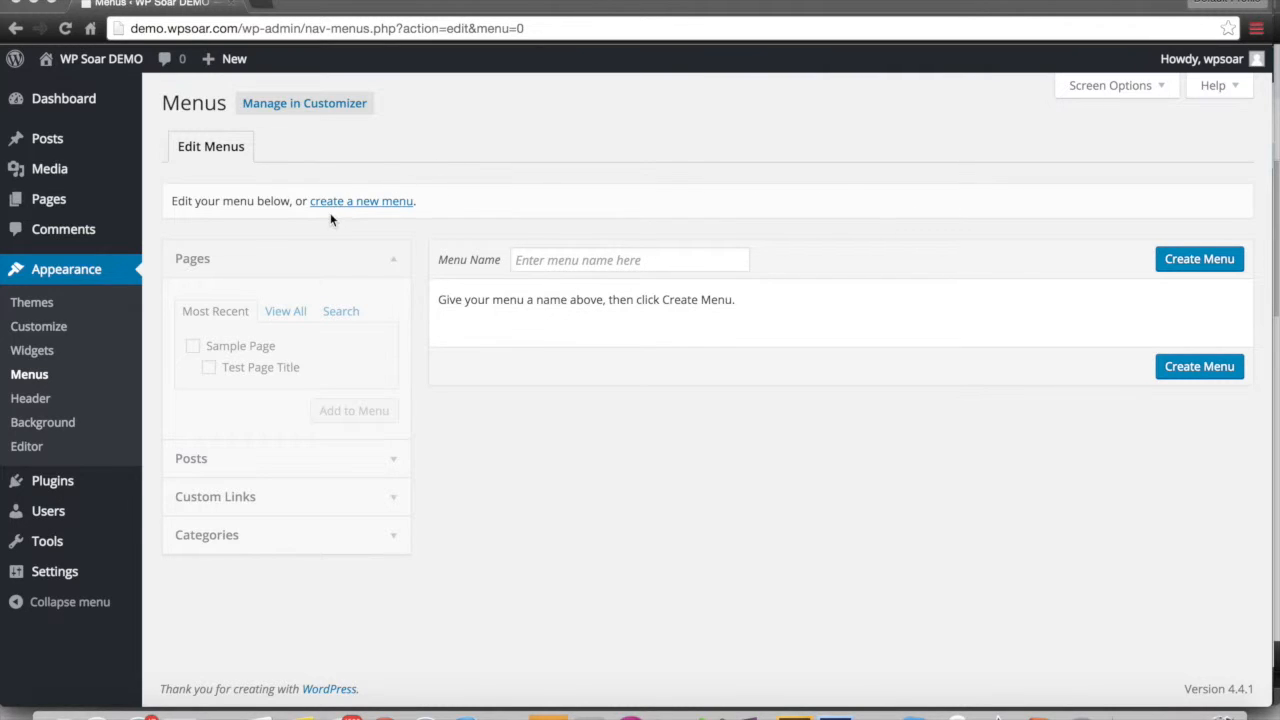
# - Create a new navigation menu named "Main Menu"
pyautogui.click(355, 206)
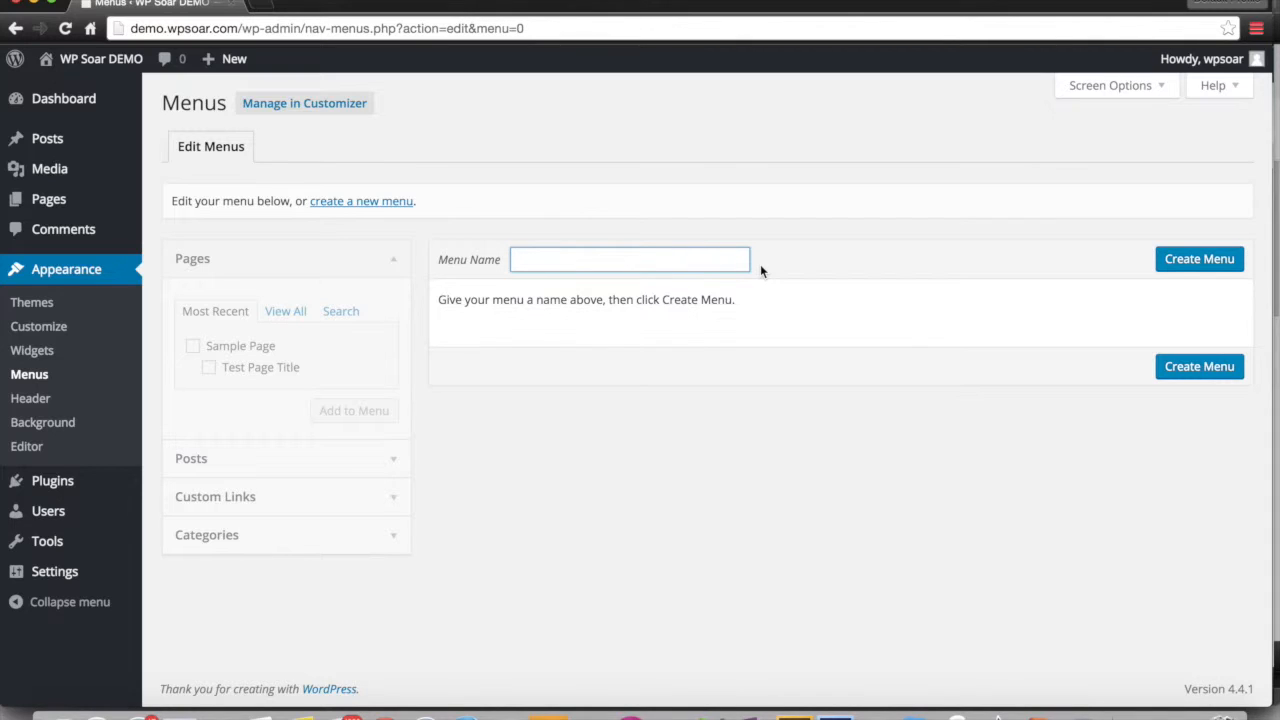
pyautogui.write('Main Menu')
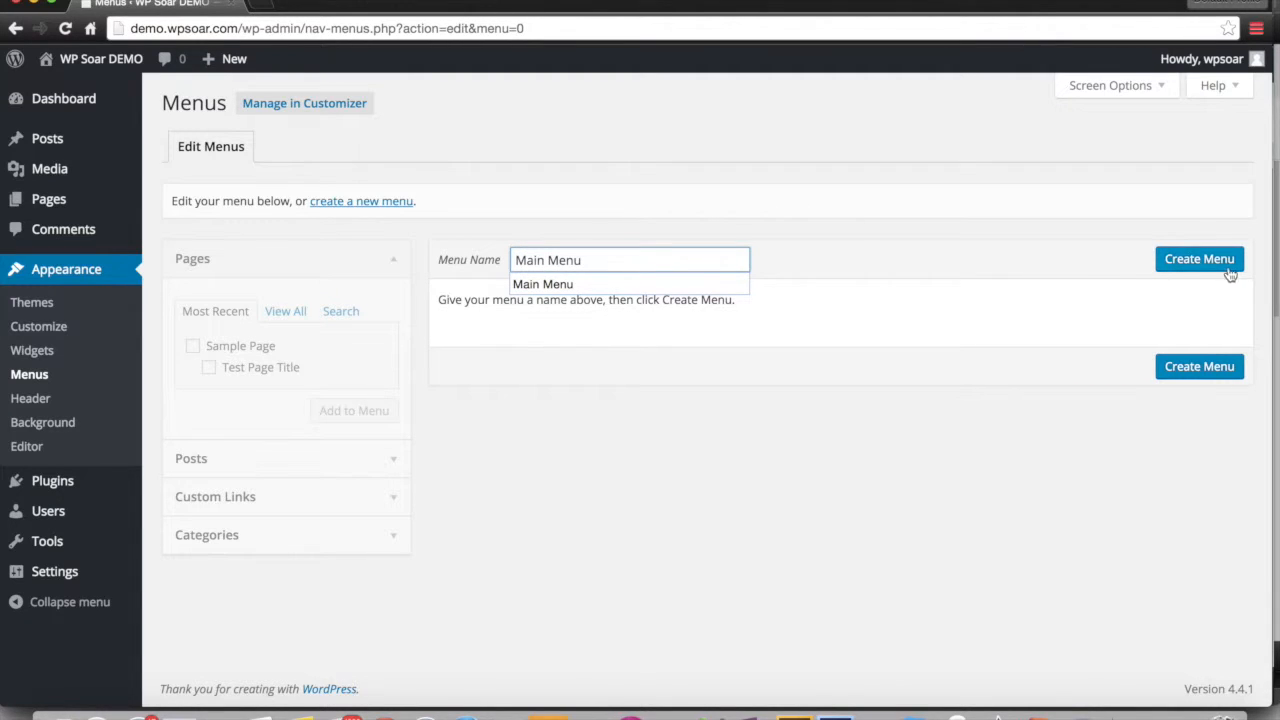
pyautogui.click(1229, 266)
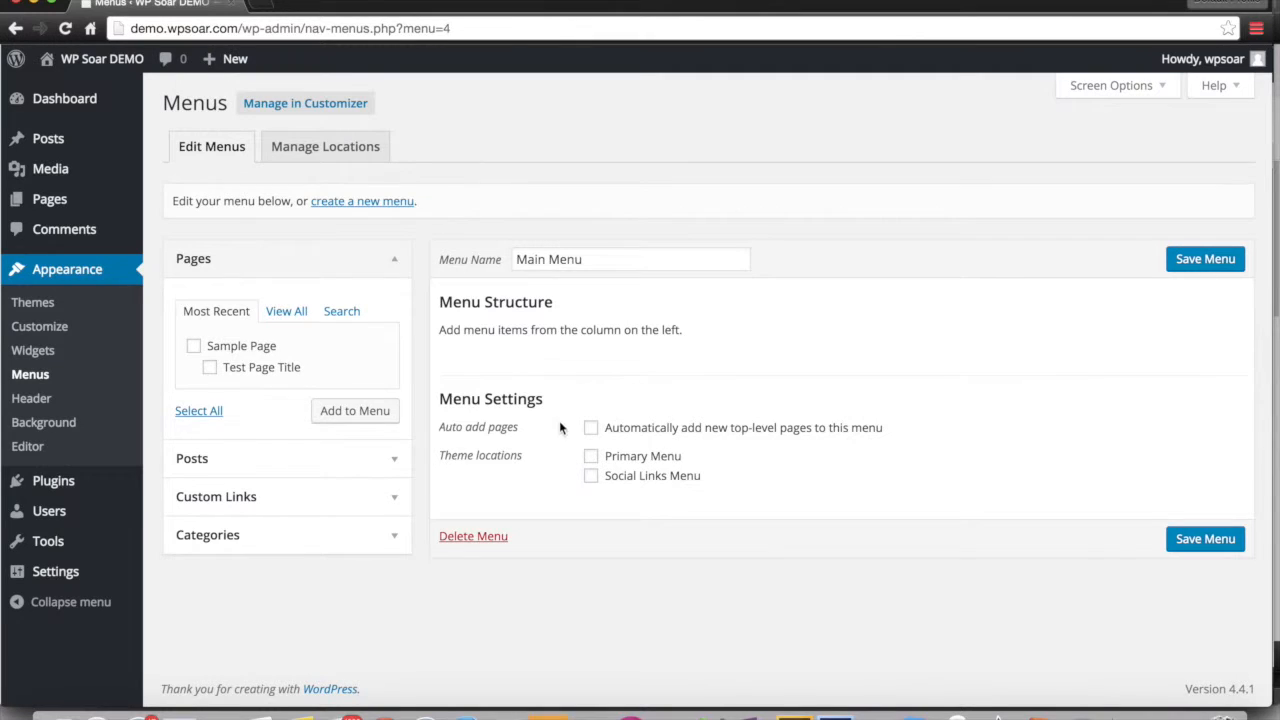
# - Assign Main Menu to the Primary Menu theme location, leaving automatic adding of top-level pages off
pyautogui.click(590, 456)
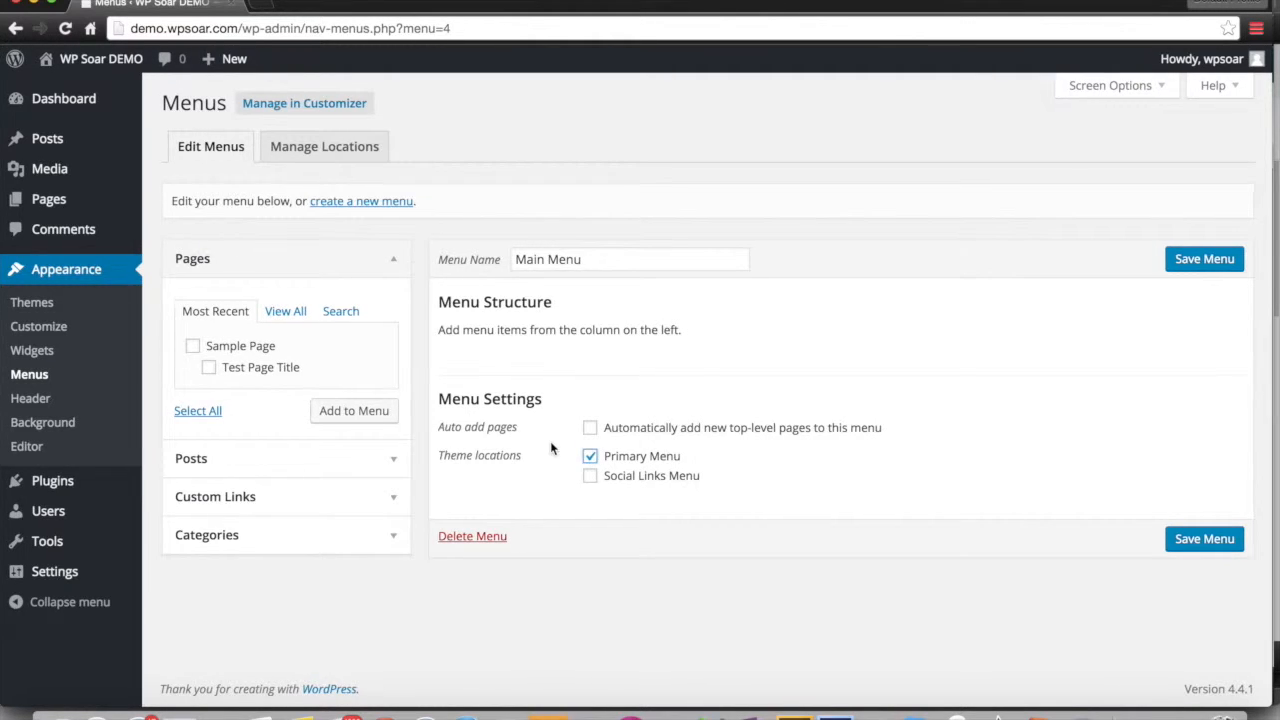
pyautogui.moveTo(444, 457); pyautogui.dragTo(555, 465)
pyautogui.click(632, 430)
pyautogui.click(622, 431)
# - Add Sample Page and Test Page Title to the menu, with Test Page Title nested as a sub item of Sample Page
pyautogui.click(195, 346)
pyautogui.click(208, 367)
pyautogui.click(342, 410)
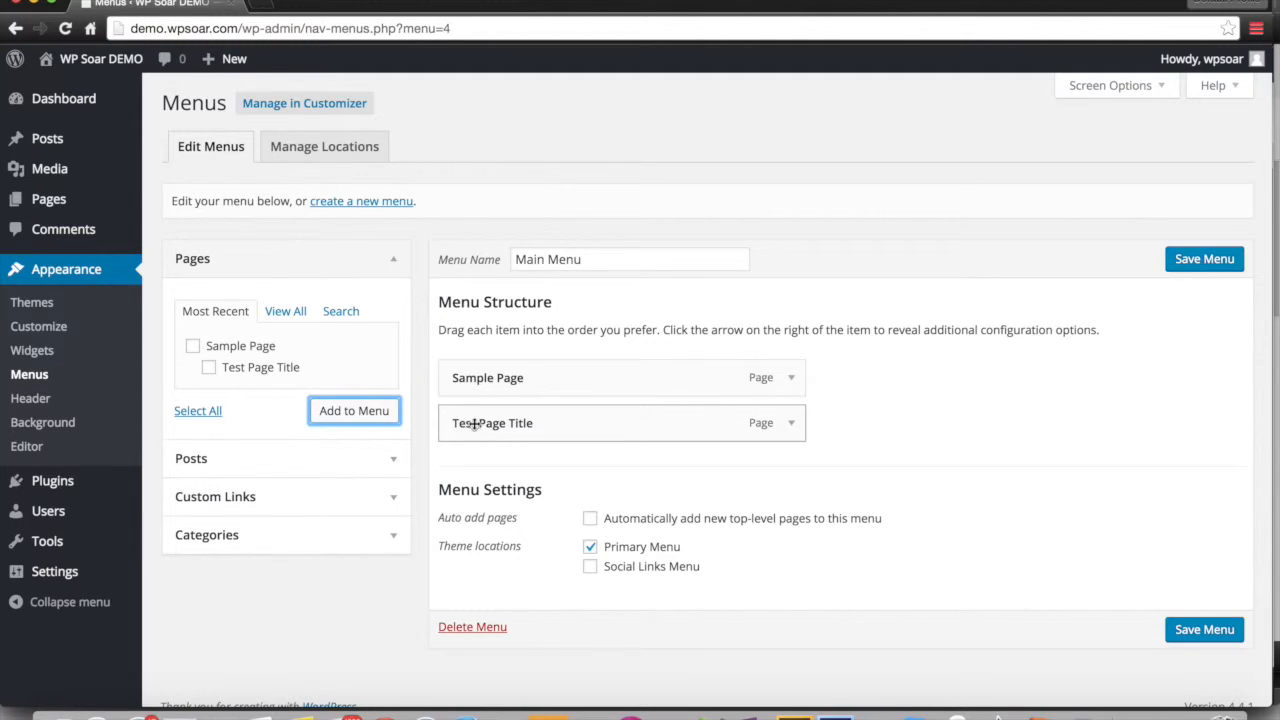
pyautogui.moveTo(467, 424); pyautogui.dragTo(505, 423)
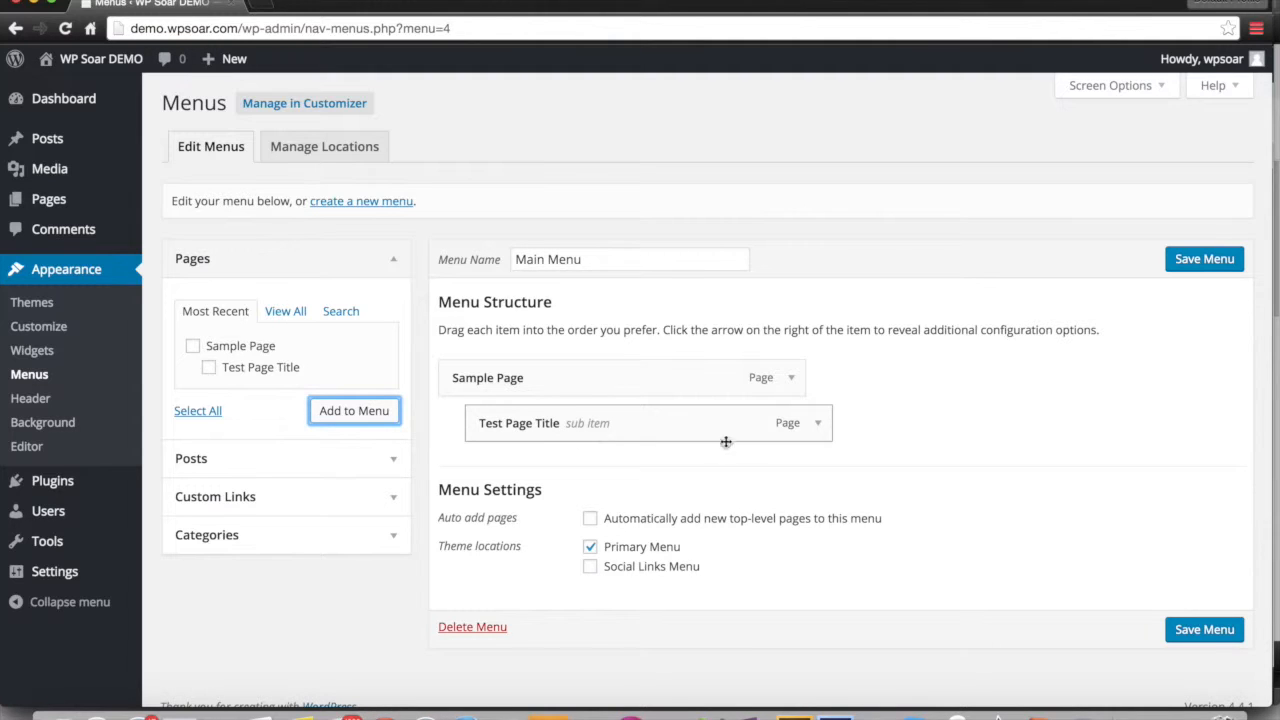
pyautogui.moveTo(600, 426); pyautogui.dragTo(539, 423)
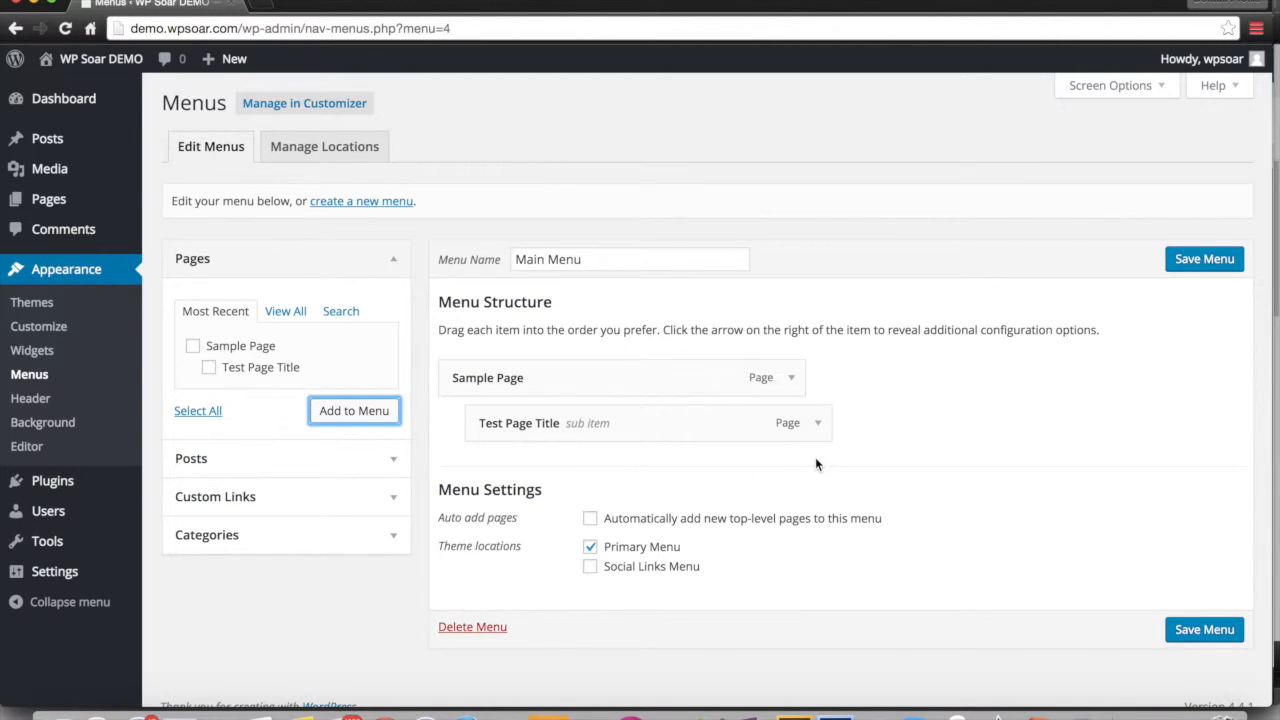
# - Expand the settings of both menu items and change Sample Page's navigation label to "Home Page"
pyautogui.click(817, 424)
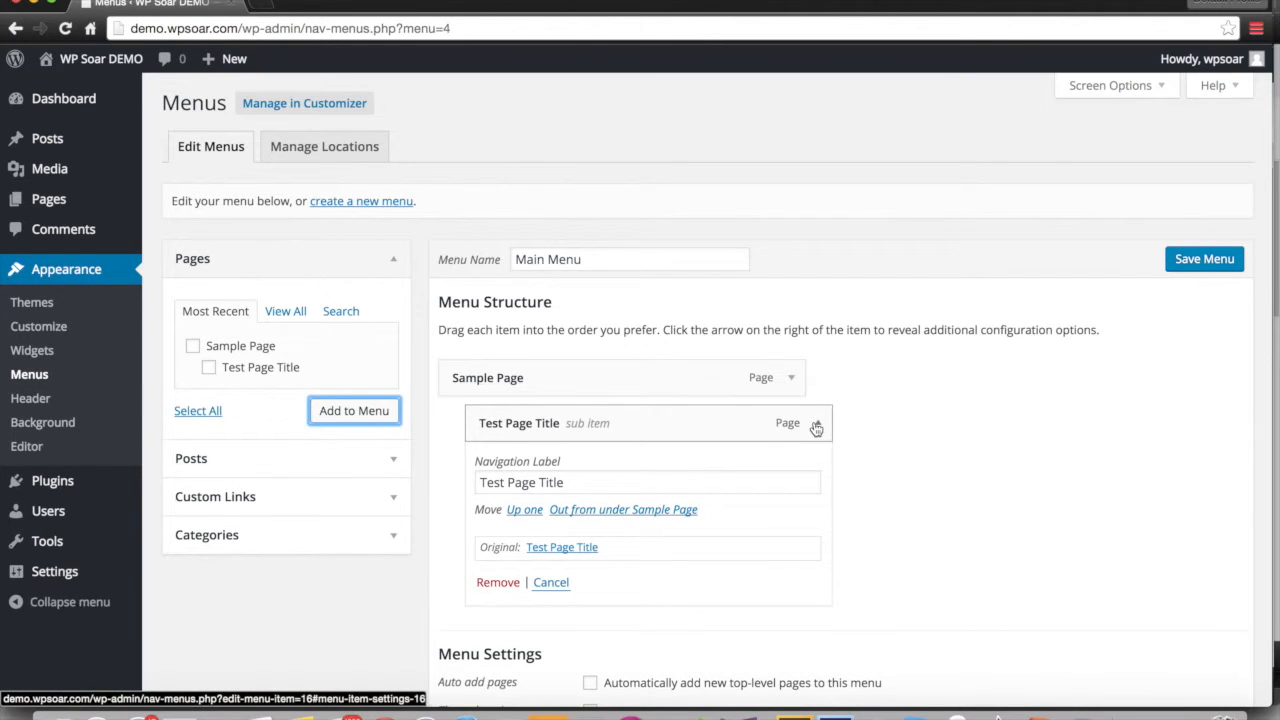
pyautogui.click(790, 379)
pyautogui.scroll(-2, 647, 452)
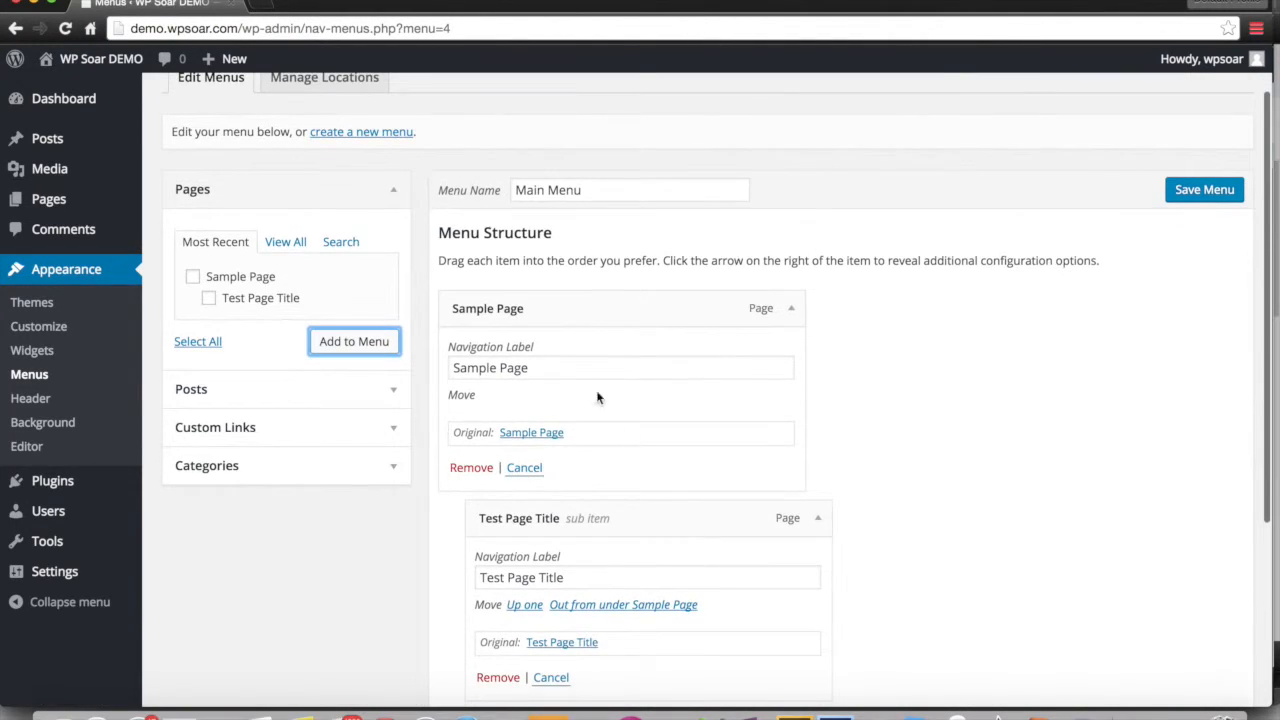
pyautogui.moveTo(566, 363); pyautogui.dragTo(405, 361)
pyautogui.write('H')
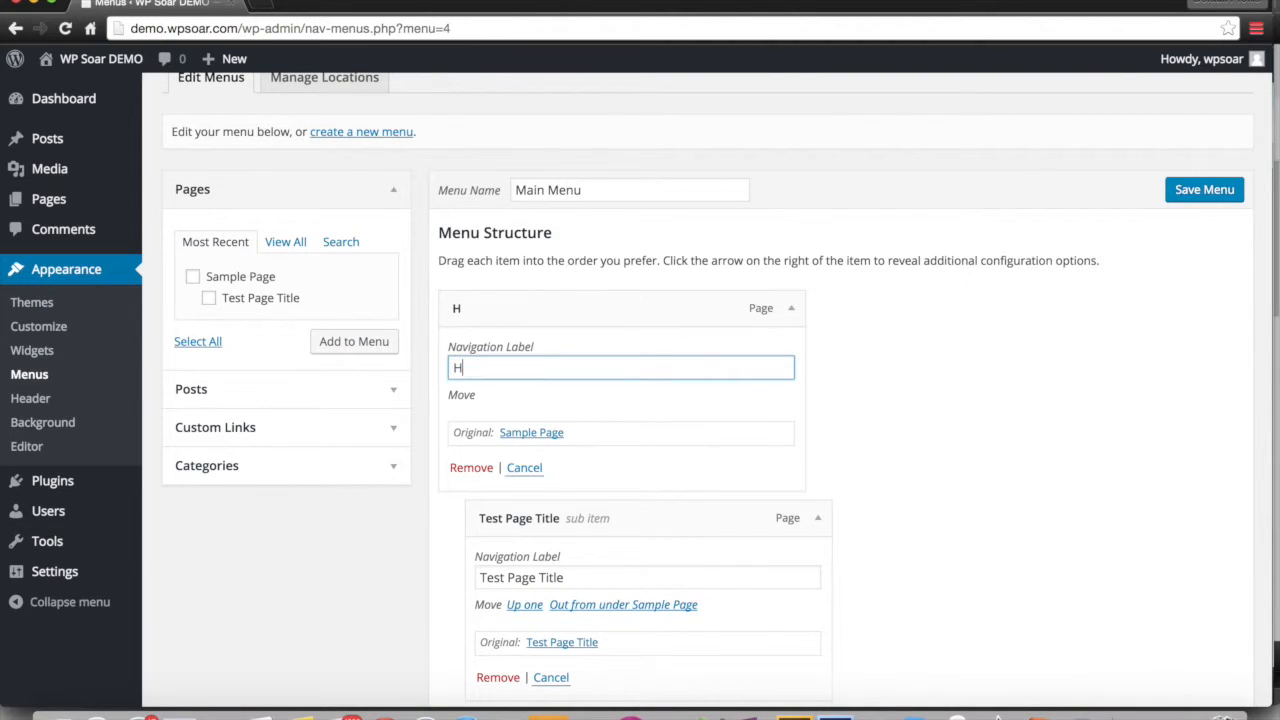
pyautogui.write('ome Page')
# - Change the Test Page Title sub item's navigation label to "About Us" and save the menu
pyautogui.tripleClick(558, 578)
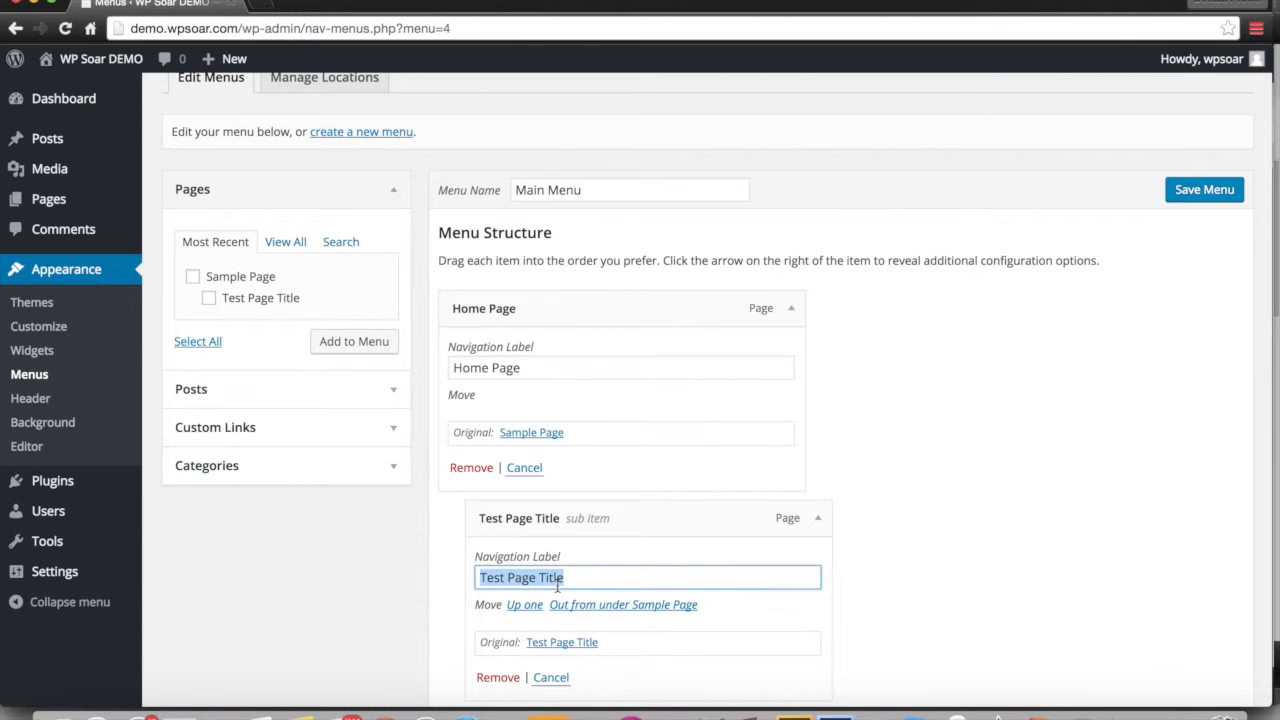
pyautogui.write('A')
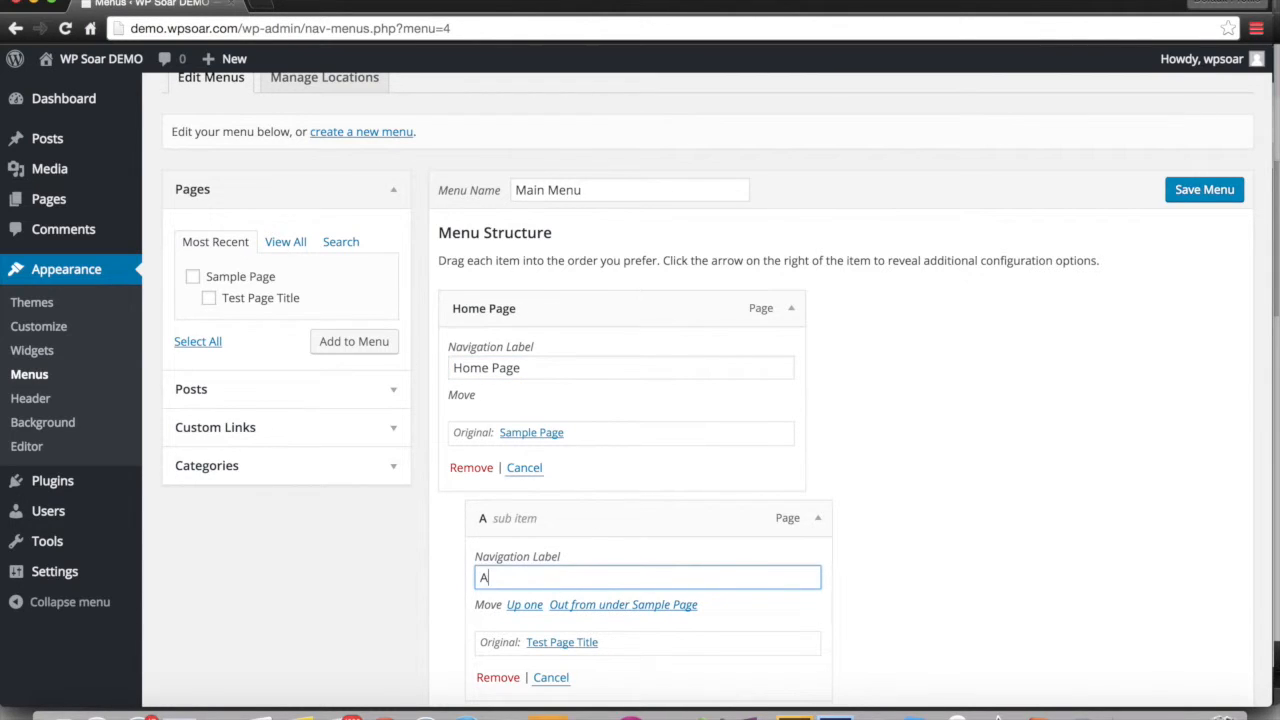
pyautogui.write('bout Us')
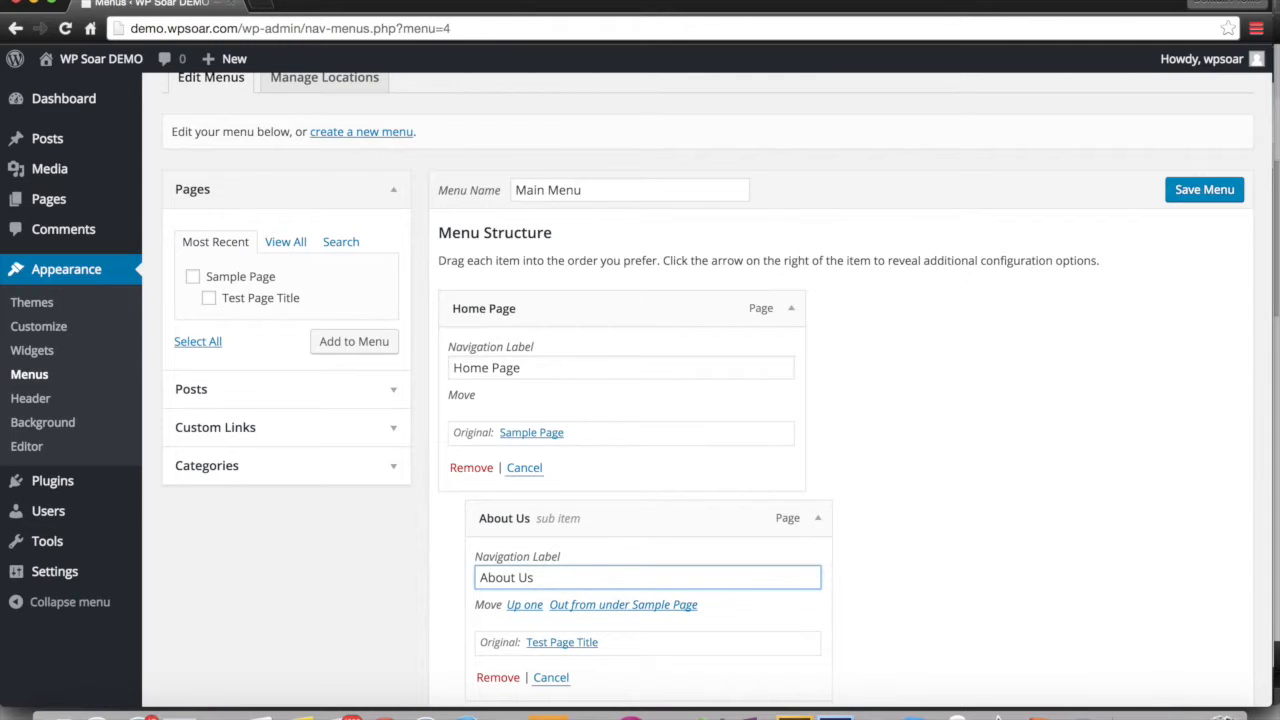
pyautogui.click(388, 578)
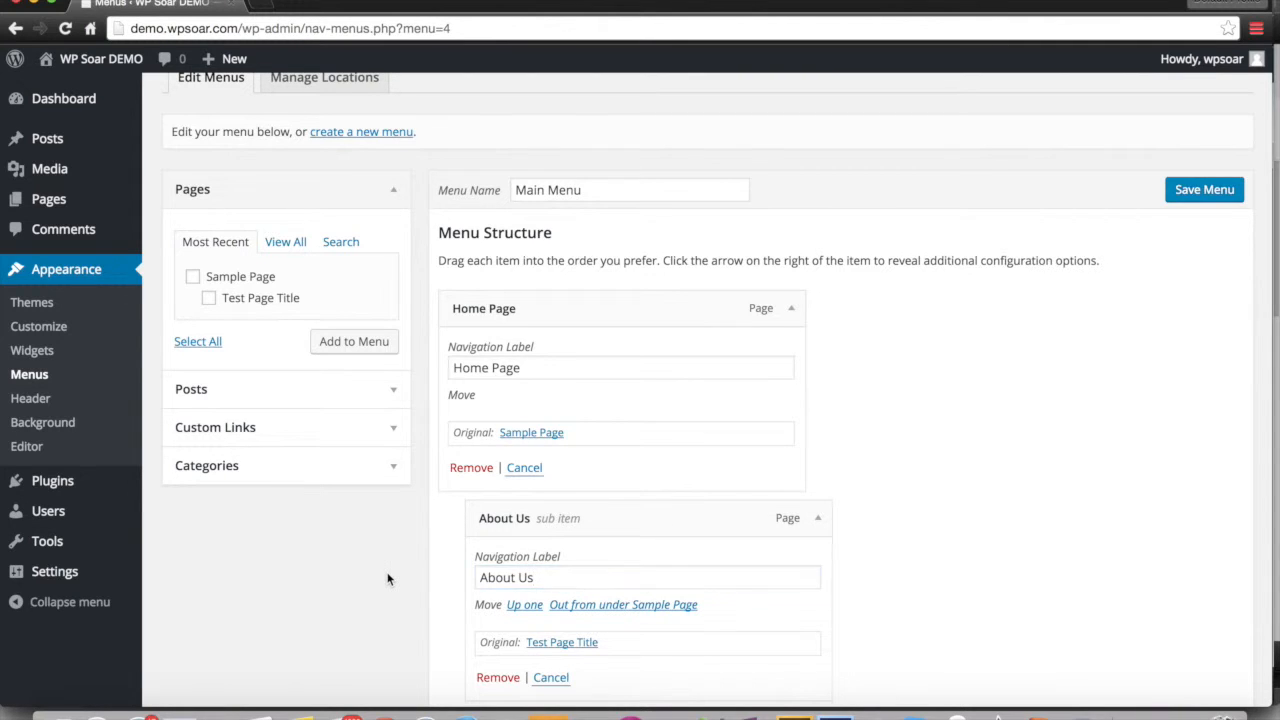
pyautogui.scroll(-5, 388, 578)
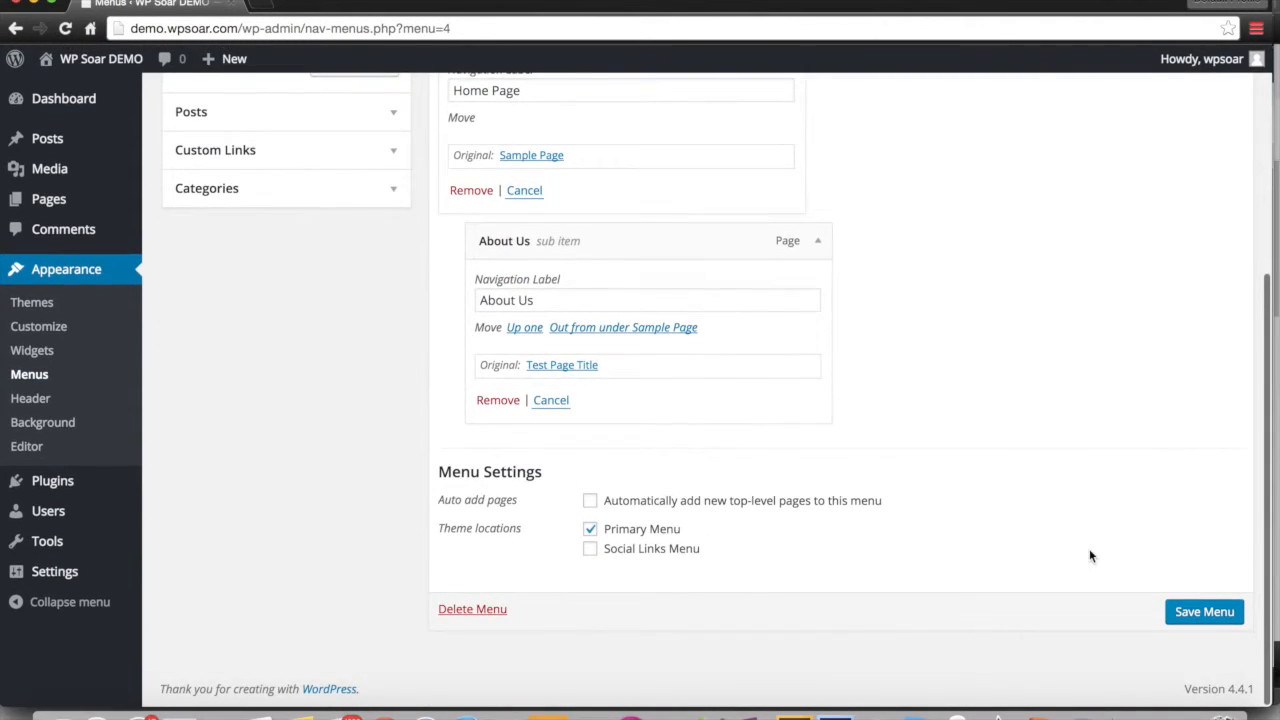
pyautogui.click(1198, 612)
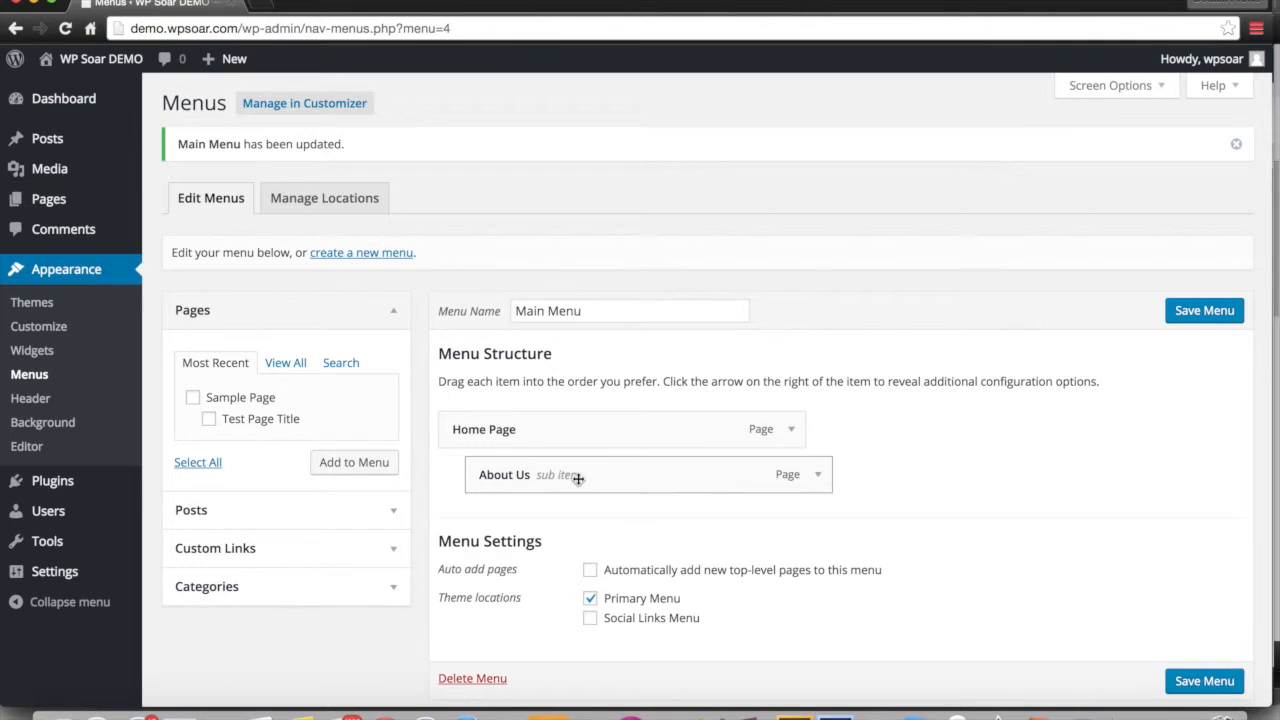
# - Add the "Hello world!" post to the menu from the list of all posts
pyautogui.click(385, 500)
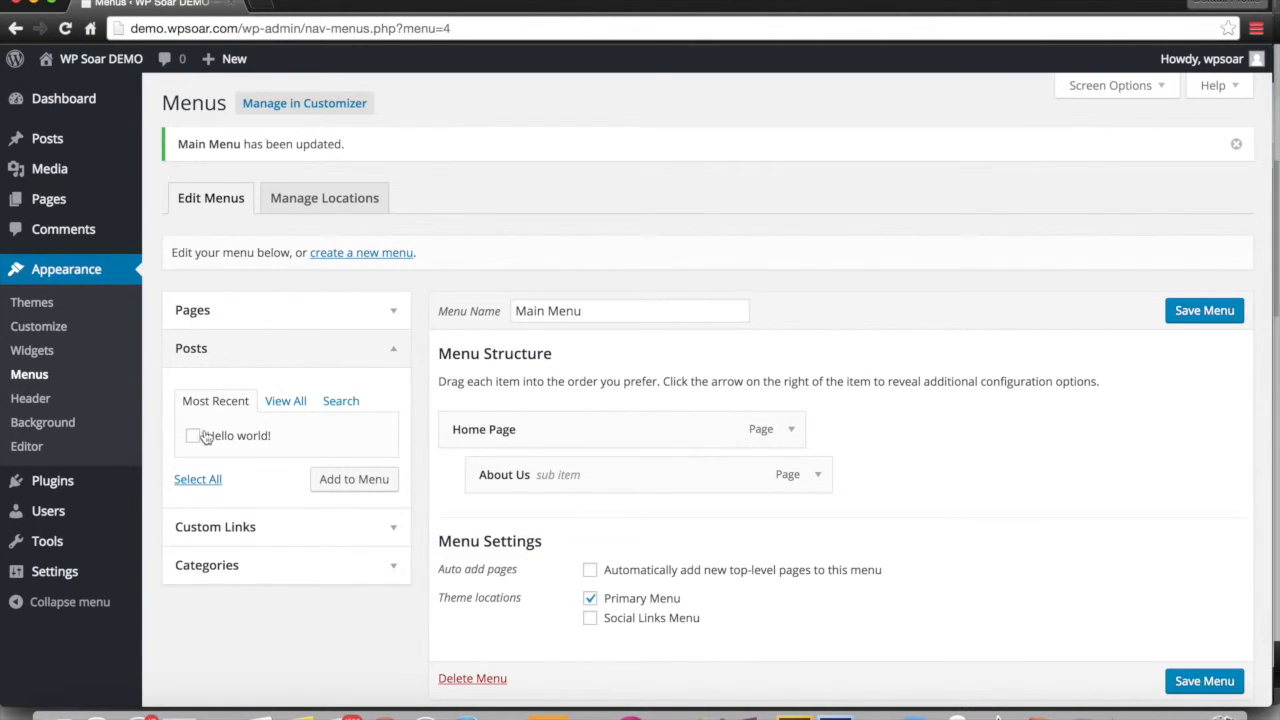
pyautogui.click(306, 403)
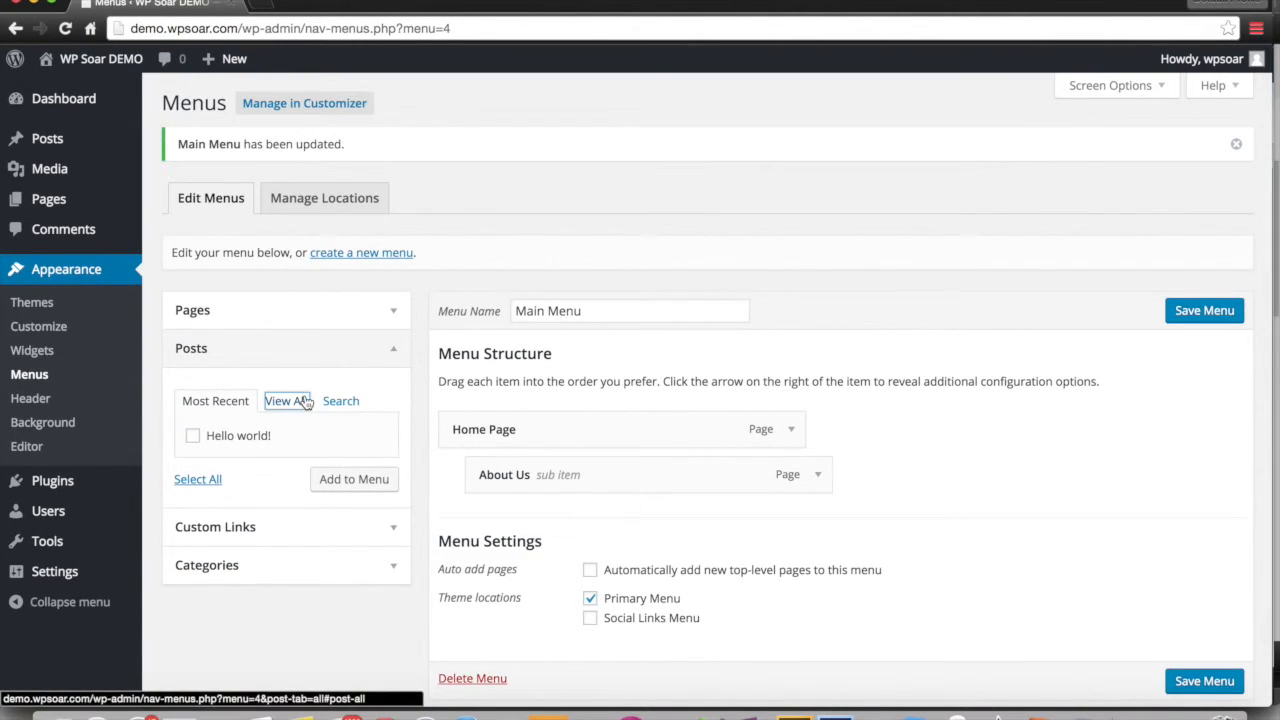
pyautogui.click(248, 438)
pyautogui.click(352, 482)
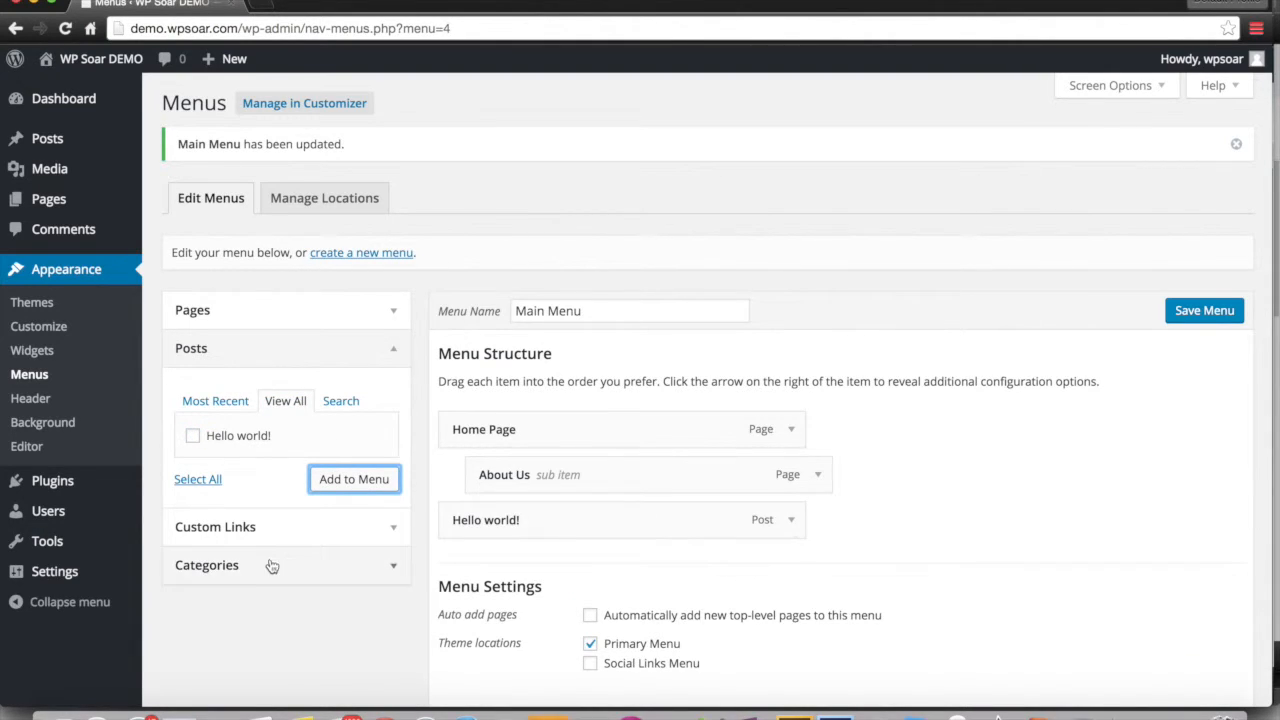
# - Examine the custom link fields and the most used, complete and searchable category lists available for menu items
pyautogui.click(289, 527)
pyautogui.click(310, 447)
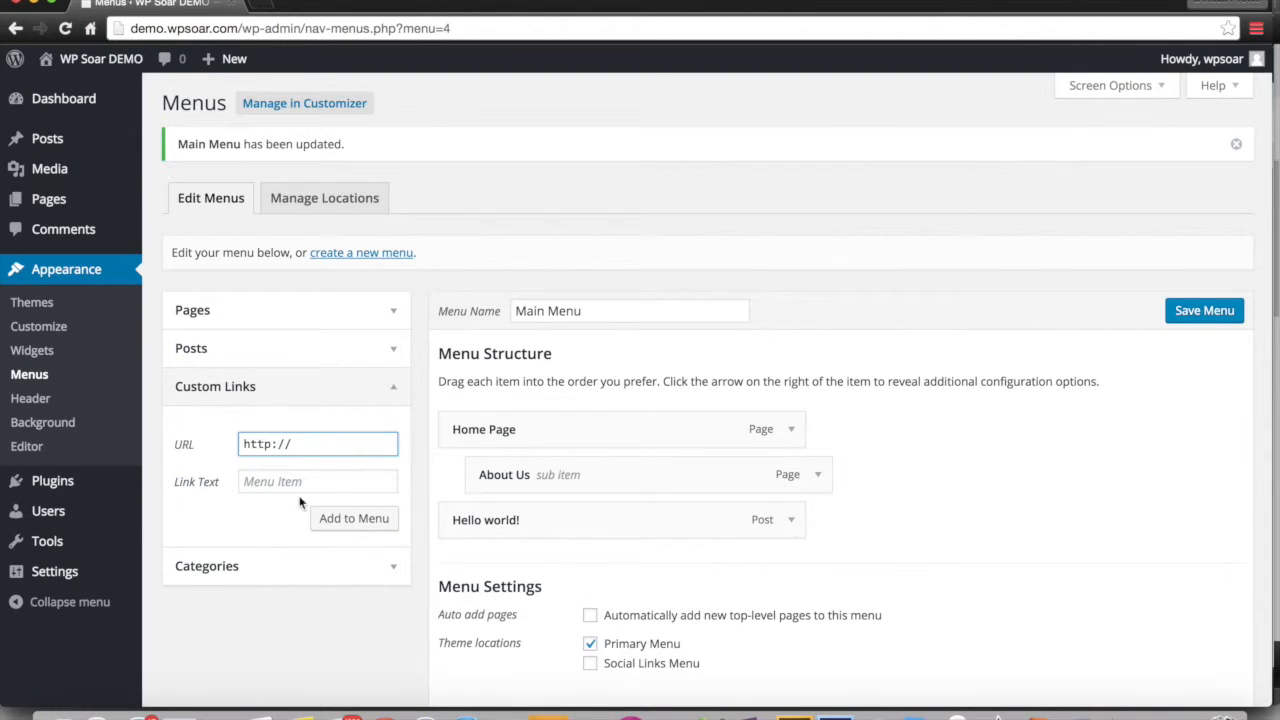
pyautogui.click(268, 564)
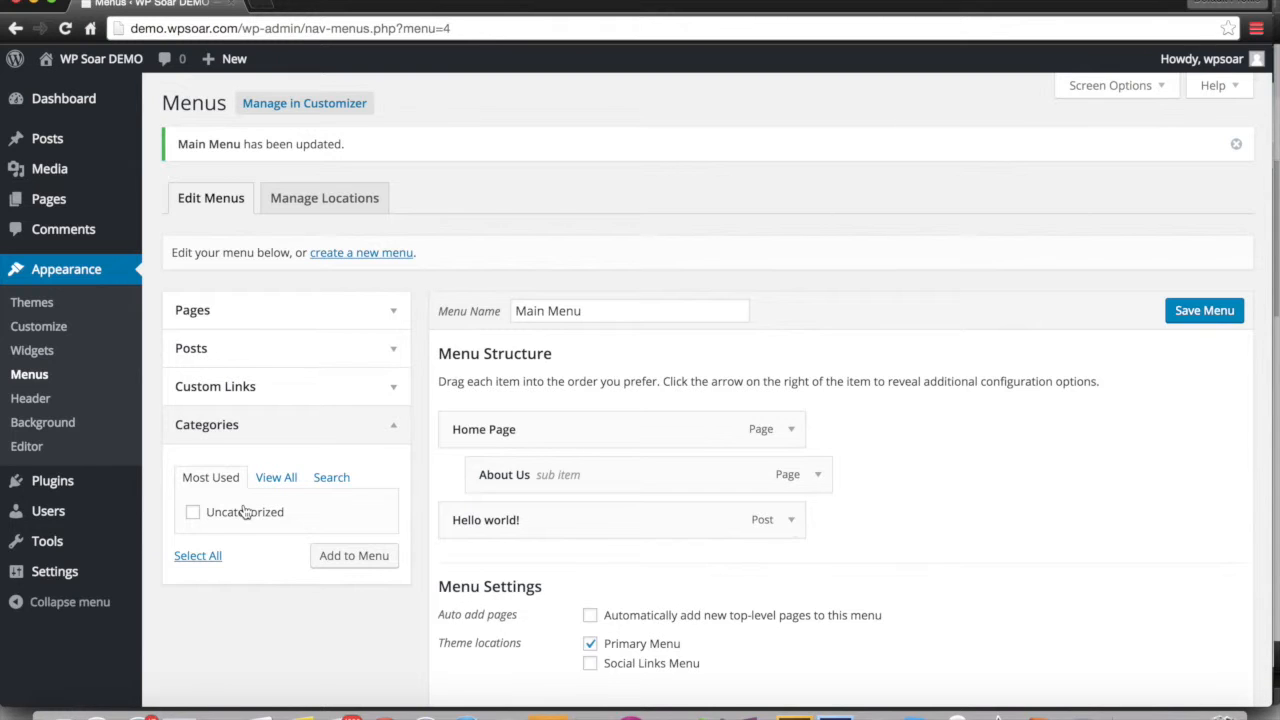
pyautogui.scroll(-1, 245, 512)
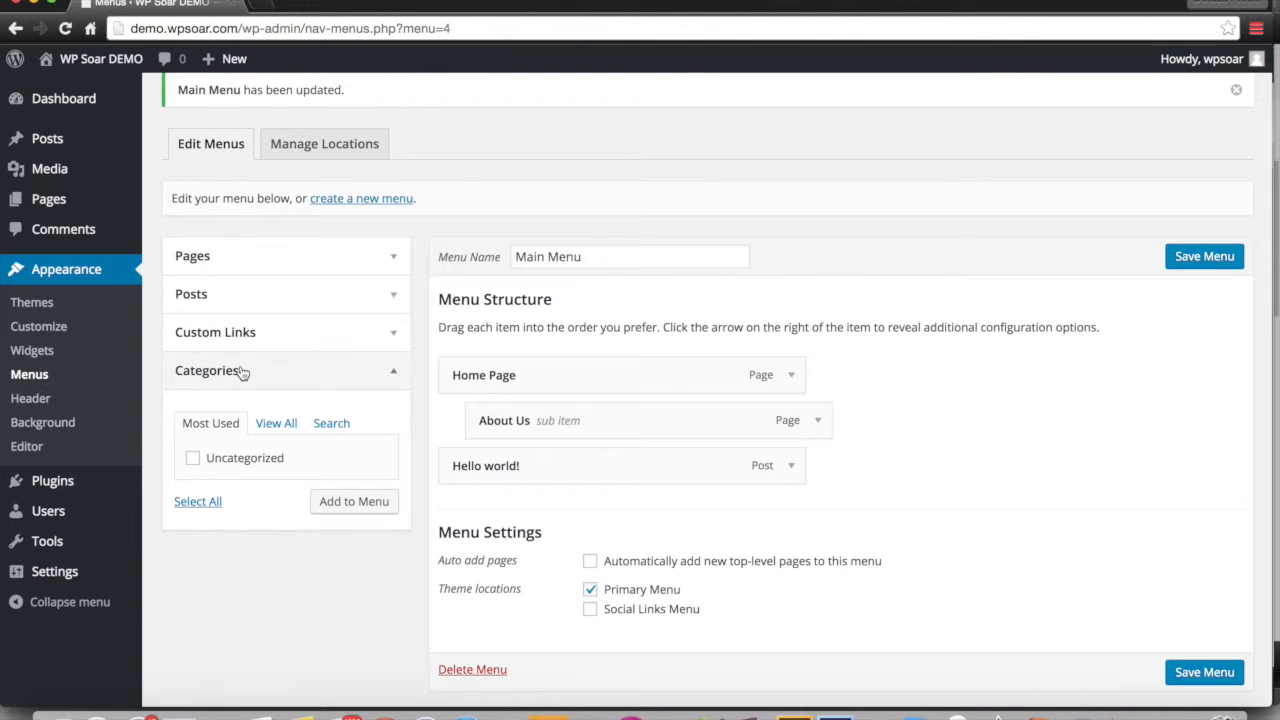
pyautogui.scroll(1, 250, 374)
pyautogui.scroll(-1, 251, 373)
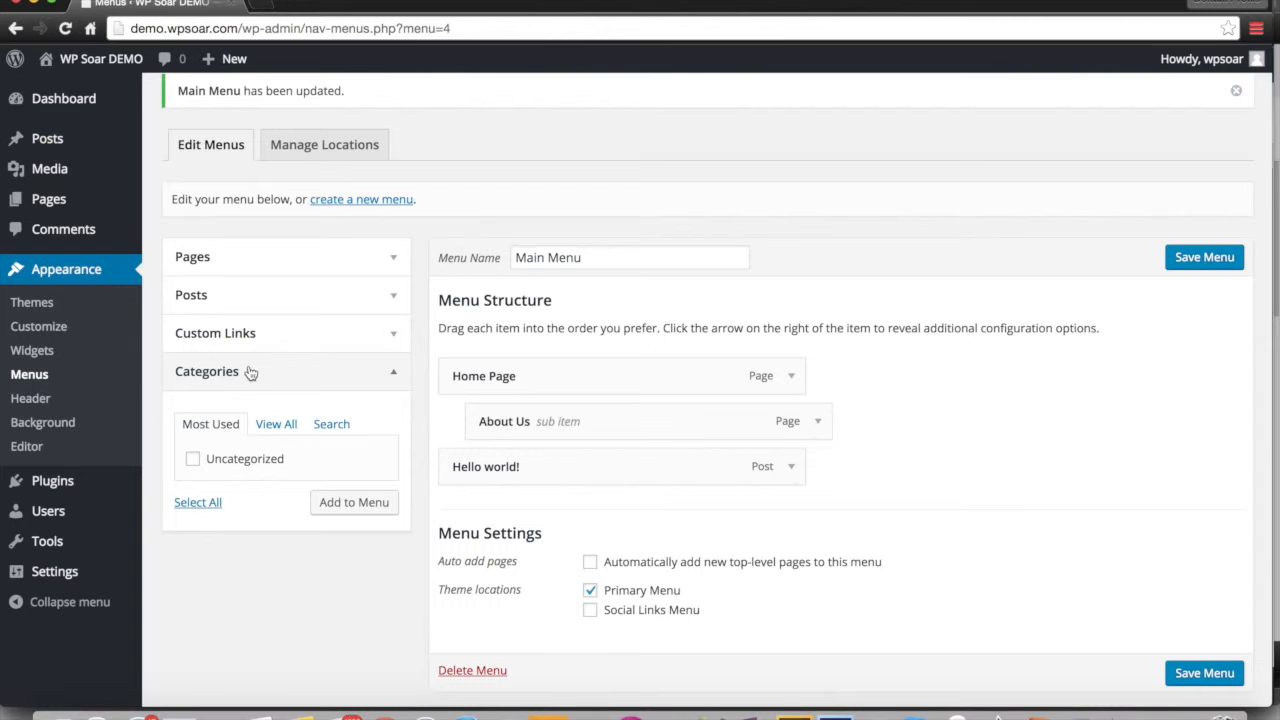
pyautogui.scroll(-1, 212, 458)
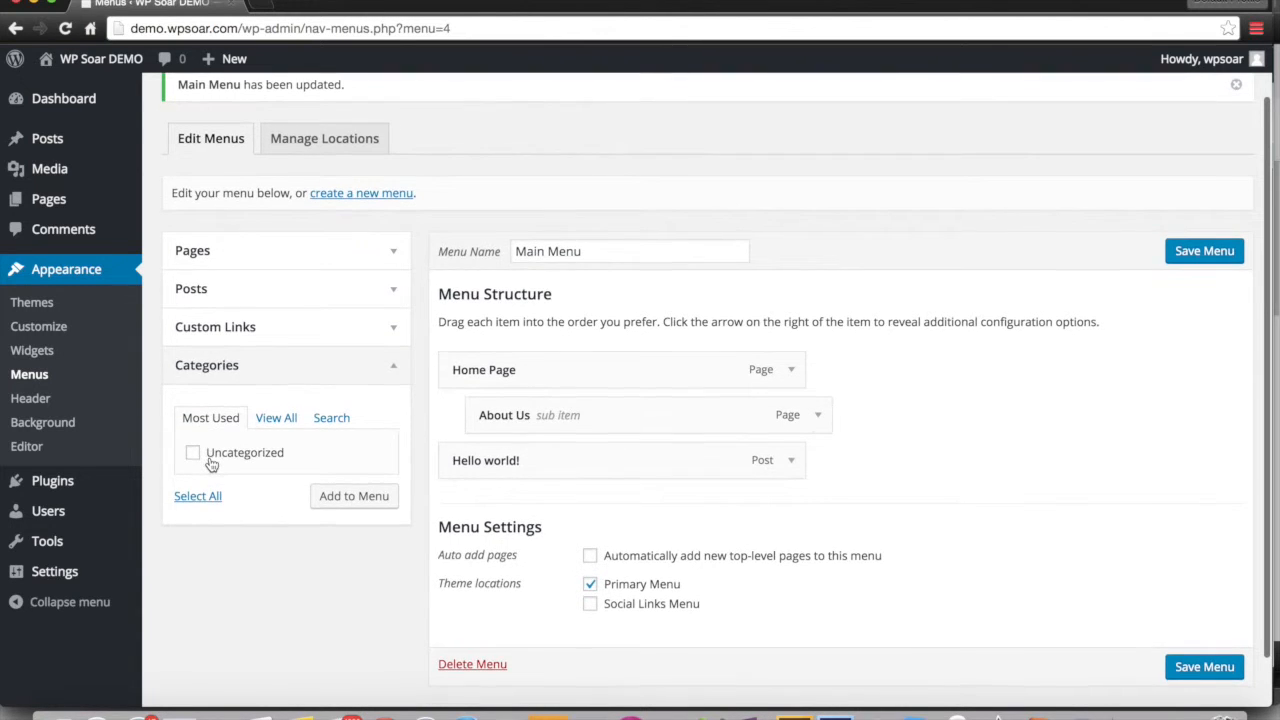
pyautogui.click(215, 457)
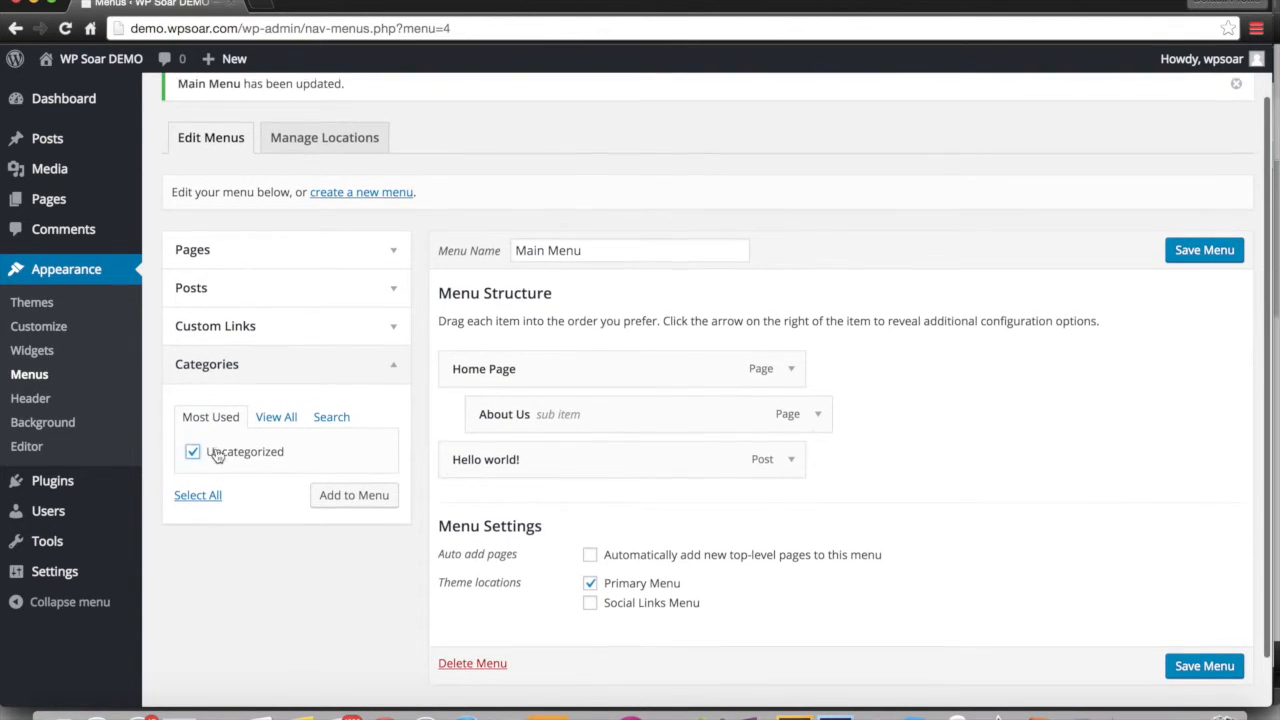
pyautogui.click(280, 417)
pyautogui.click(193, 450)
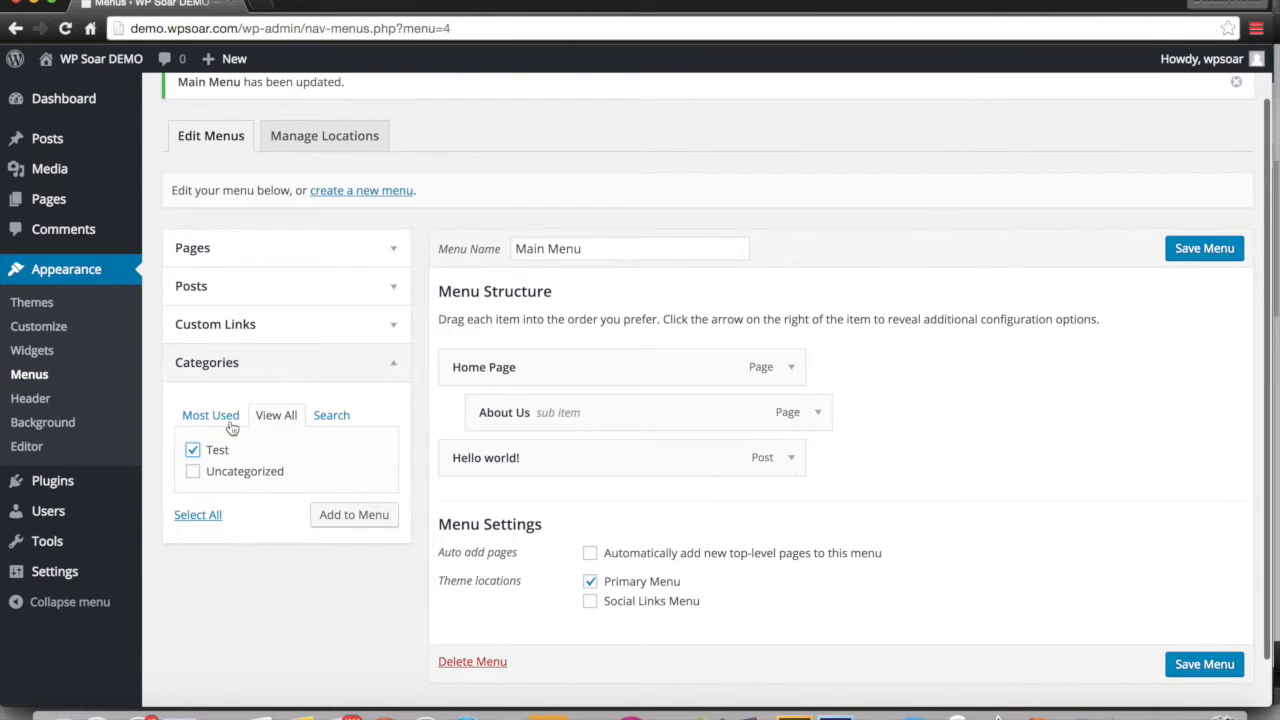
pyautogui.click(214, 421)
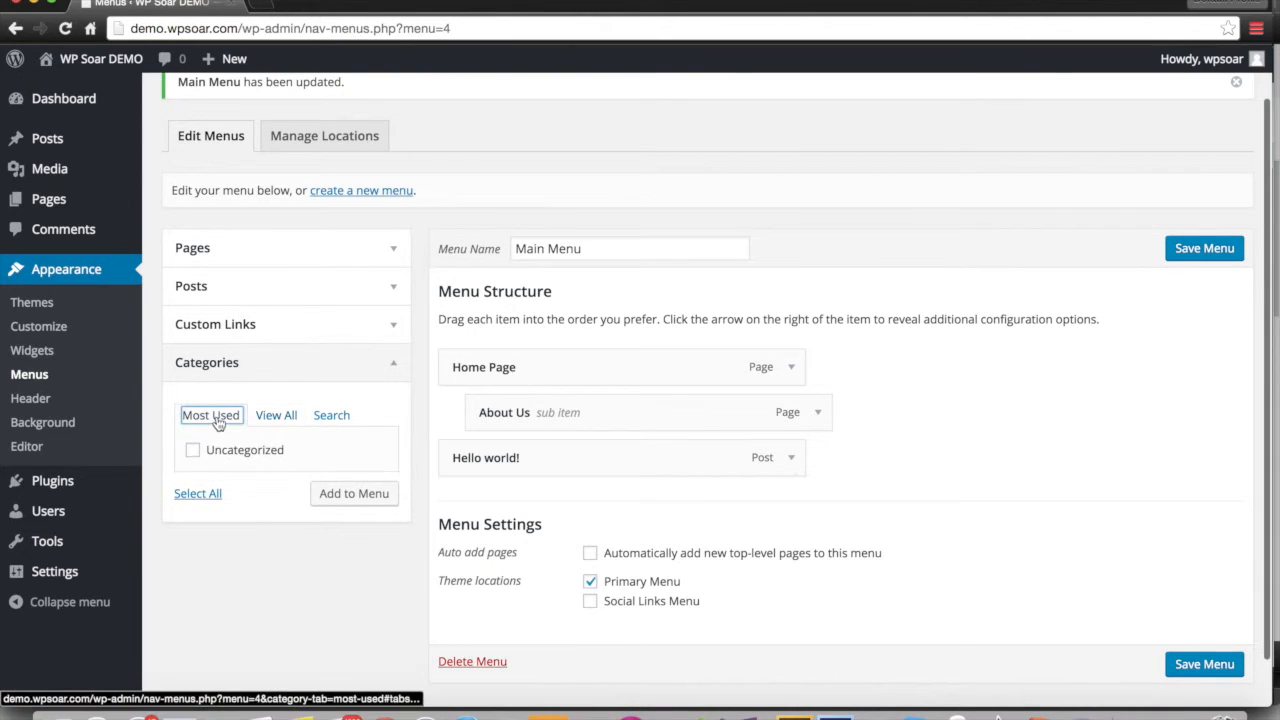
pyautogui.click(277, 421)
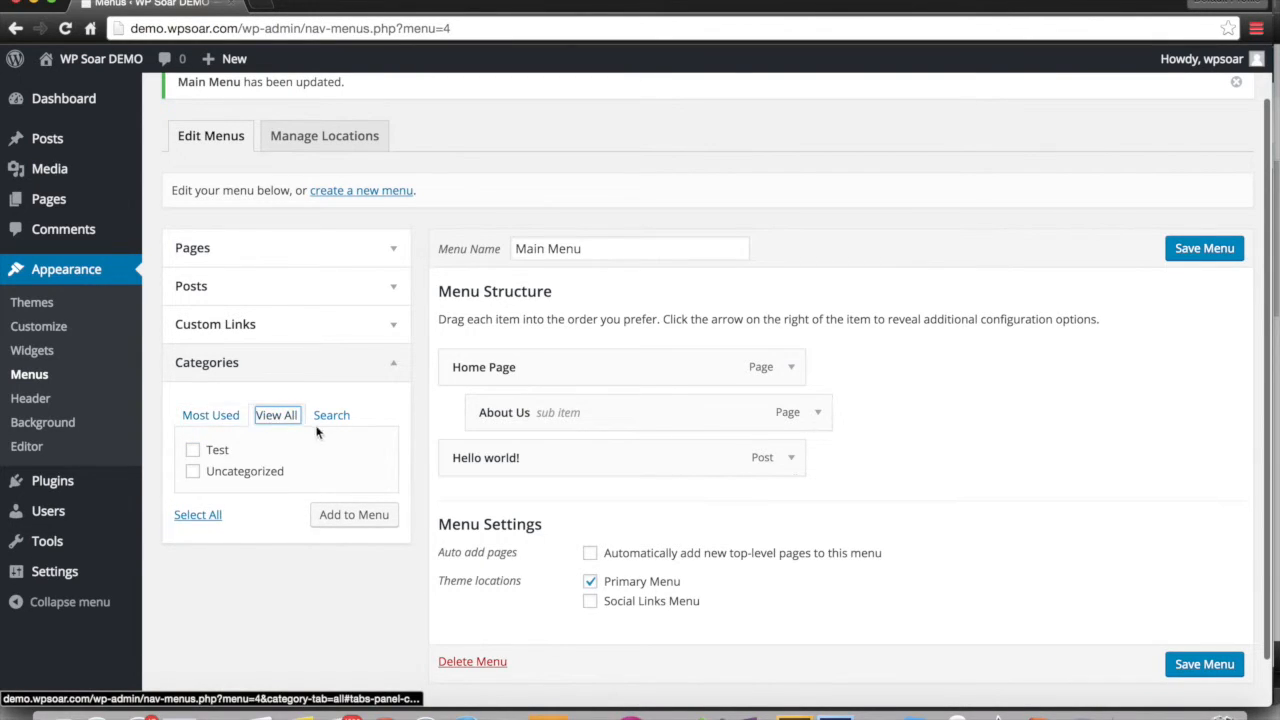
pyautogui.click(331, 415)
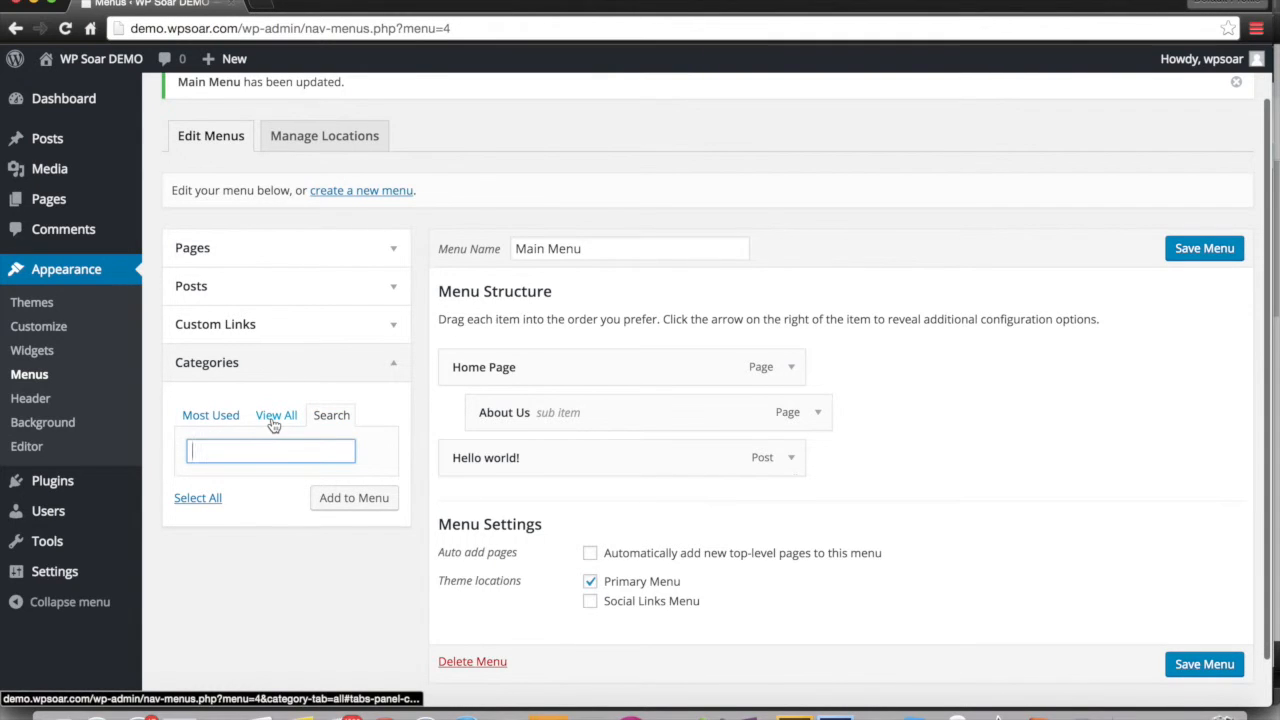
# - Add the Test category to the menu and nest it as a sub item under "Hello world!"
pyautogui.click(276, 415)
pyautogui.click(197, 450)
pyautogui.click(355, 514)
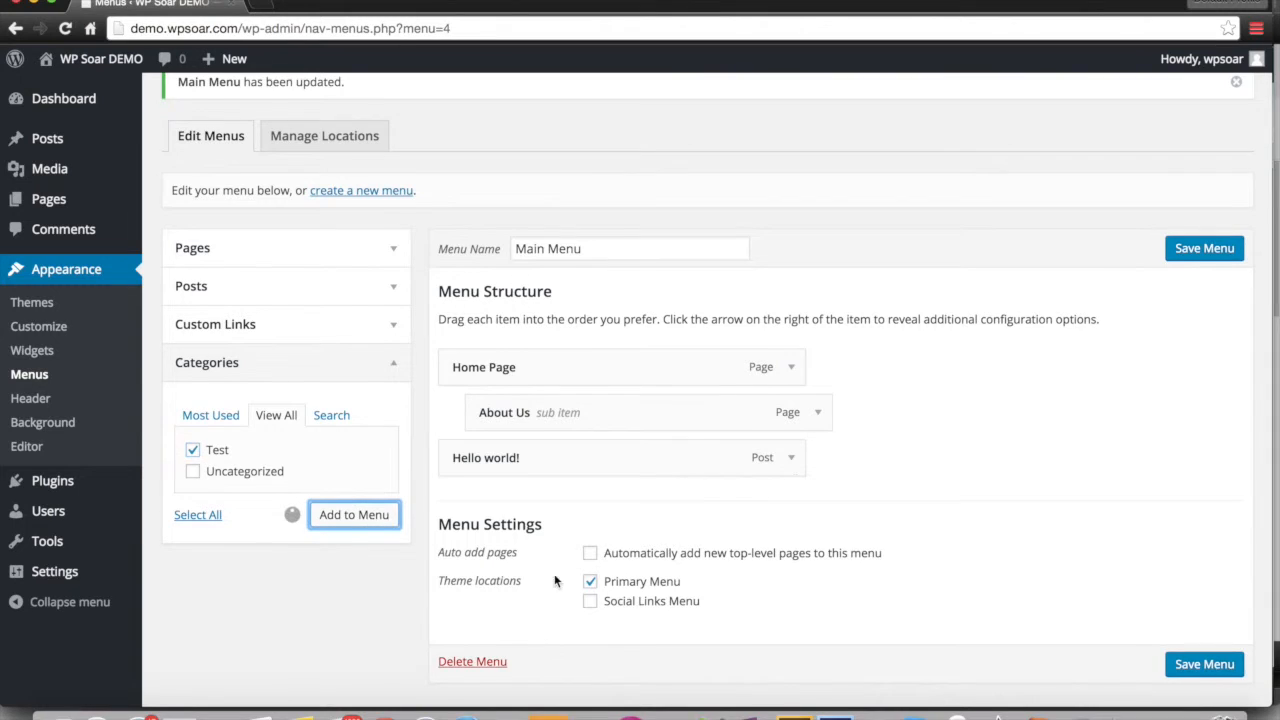
pyautogui.moveTo(510, 520); pyautogui.dragTo(591, 500)
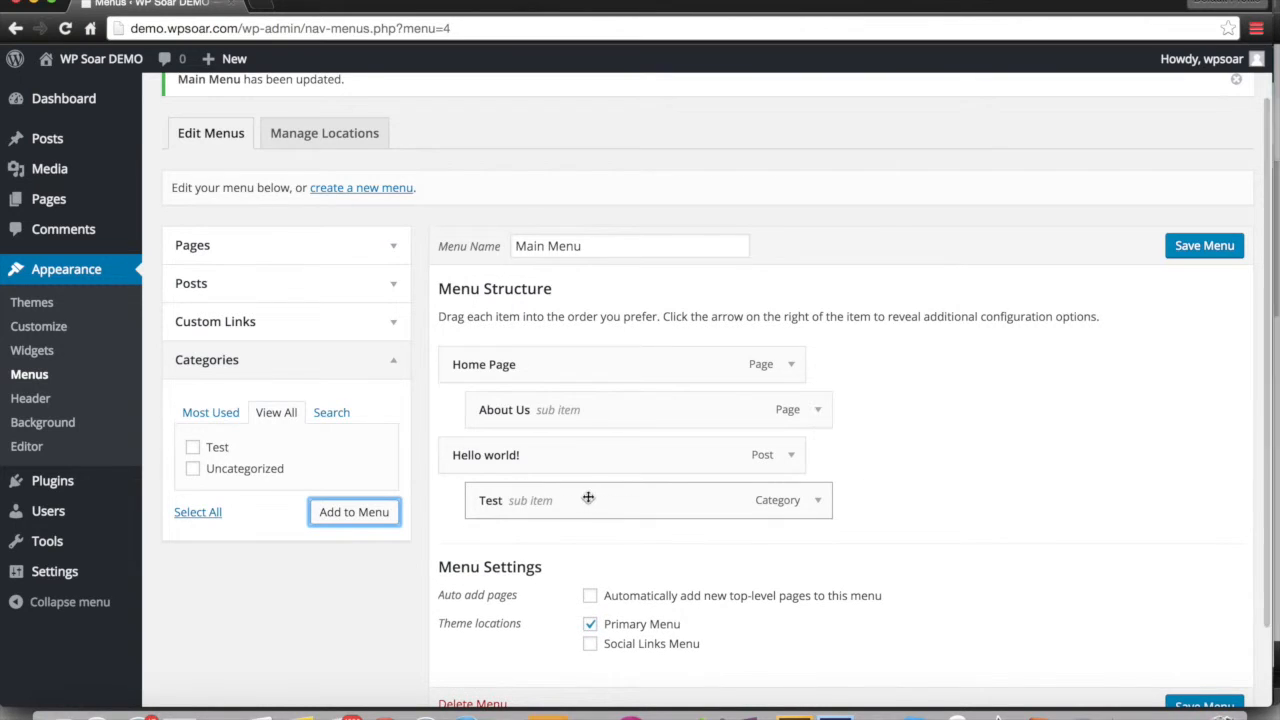
# - Add the Uncategorized category nested one level under Test and save the menu
pyautogui.click(240, 469)
pyautogui.click(358, 515)
pyautogui.moveTo(506, 551); pyautogui.dragTo(622, 560)
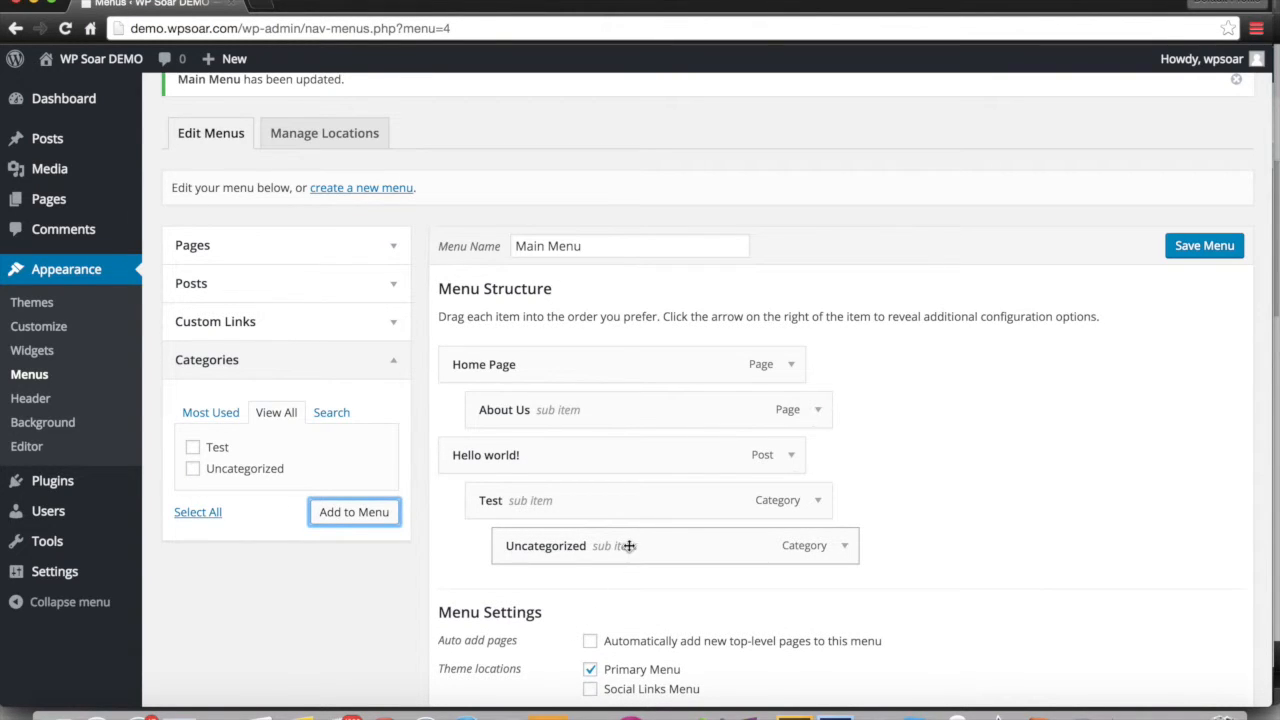
pyautogui.click(1204, 242)
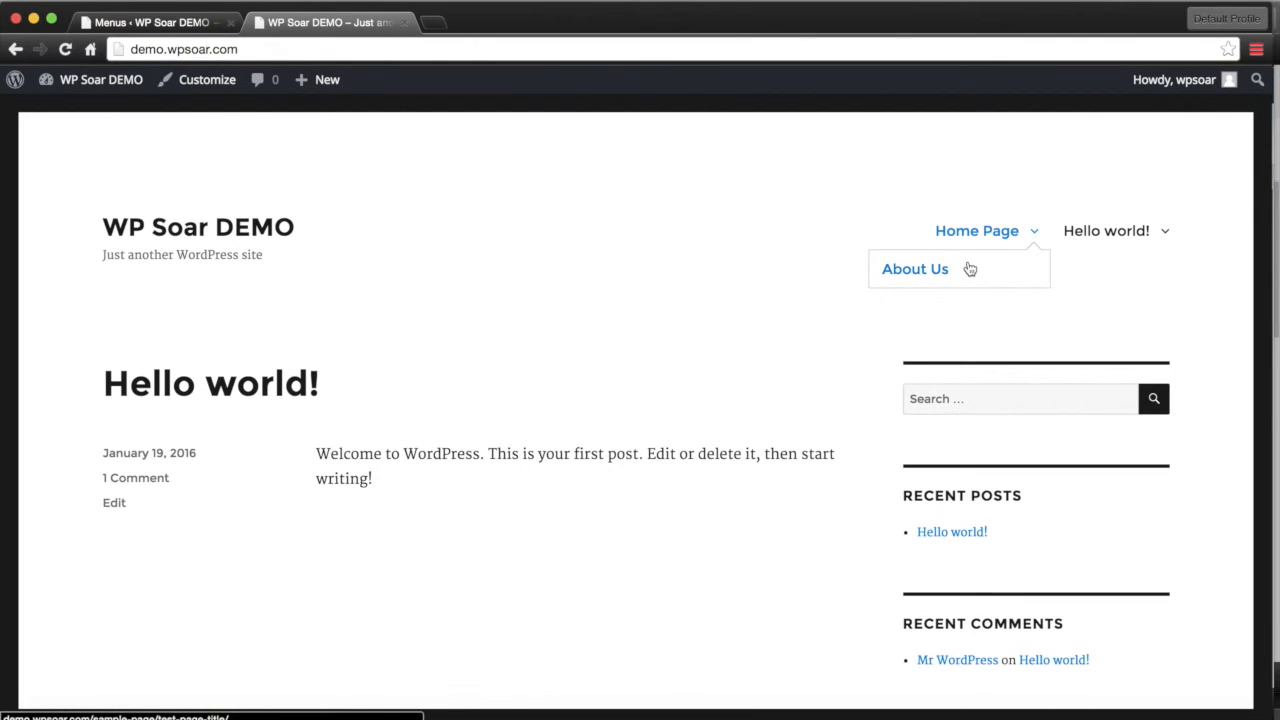
# - On the live site, inspect the Hello world! and Home Page submenus, then open About Us and check its page address
pyautogui.moveTo(1114, 229)
pyautogui.moveTo(1094, 271)
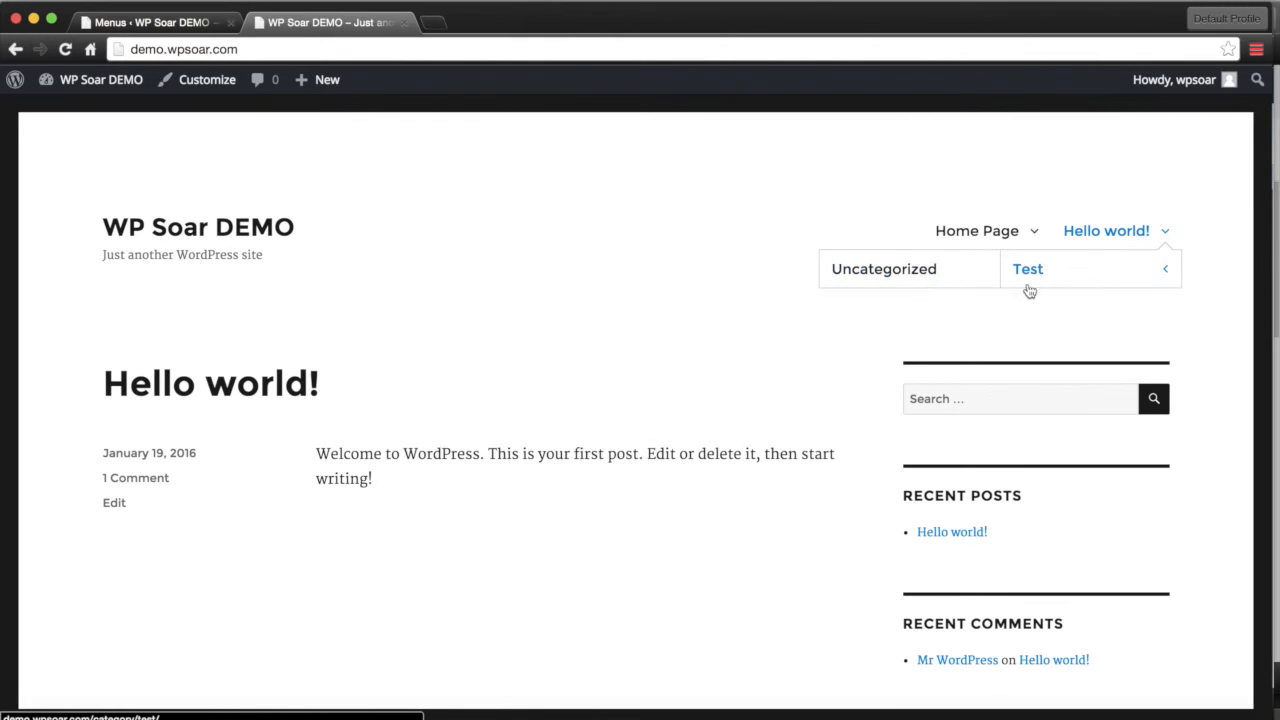
pyautogui.moveTo(995, 238)
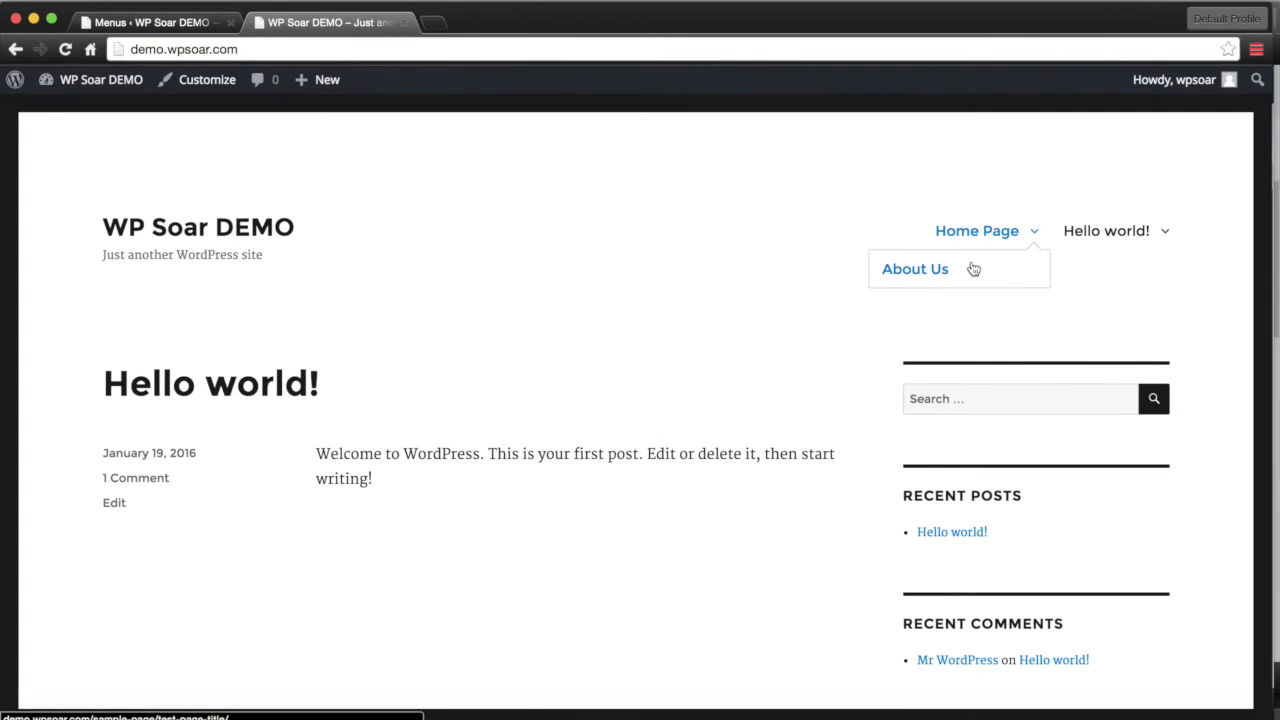
pyautogui.click(934, 269)
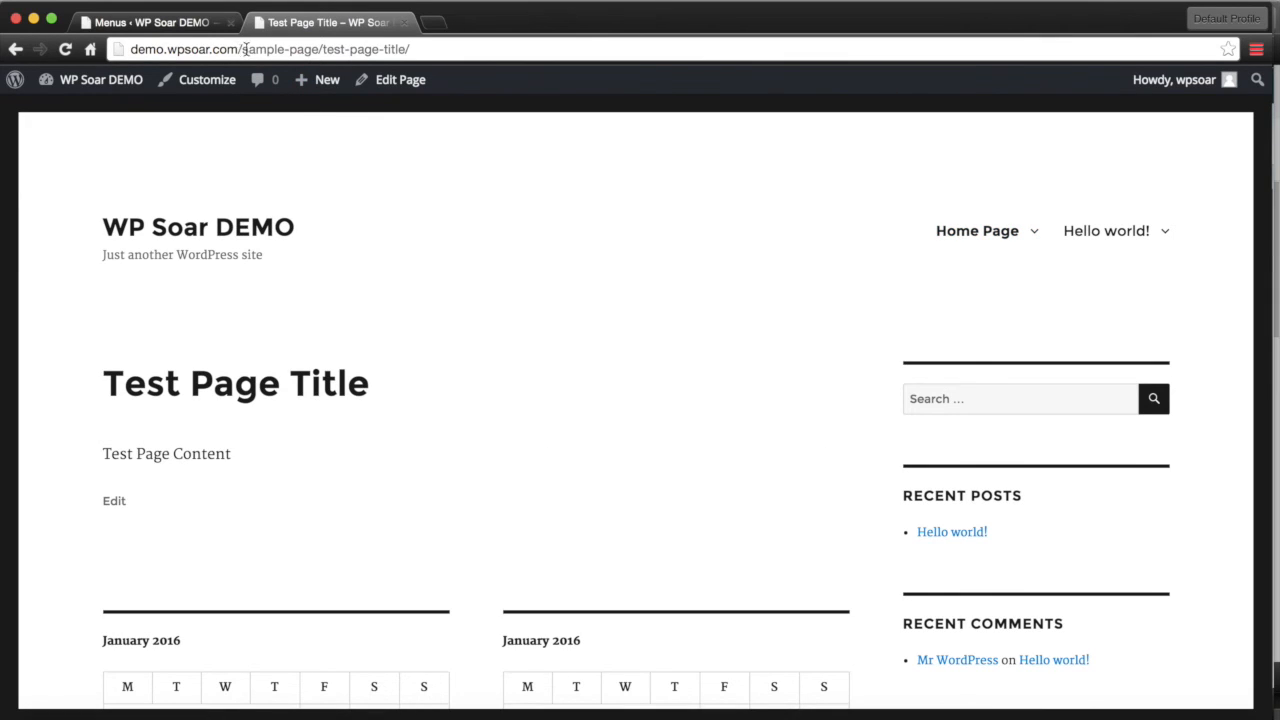
pyautogui.moveTo(242, 49); pyautogui.dragTo(411, 52)
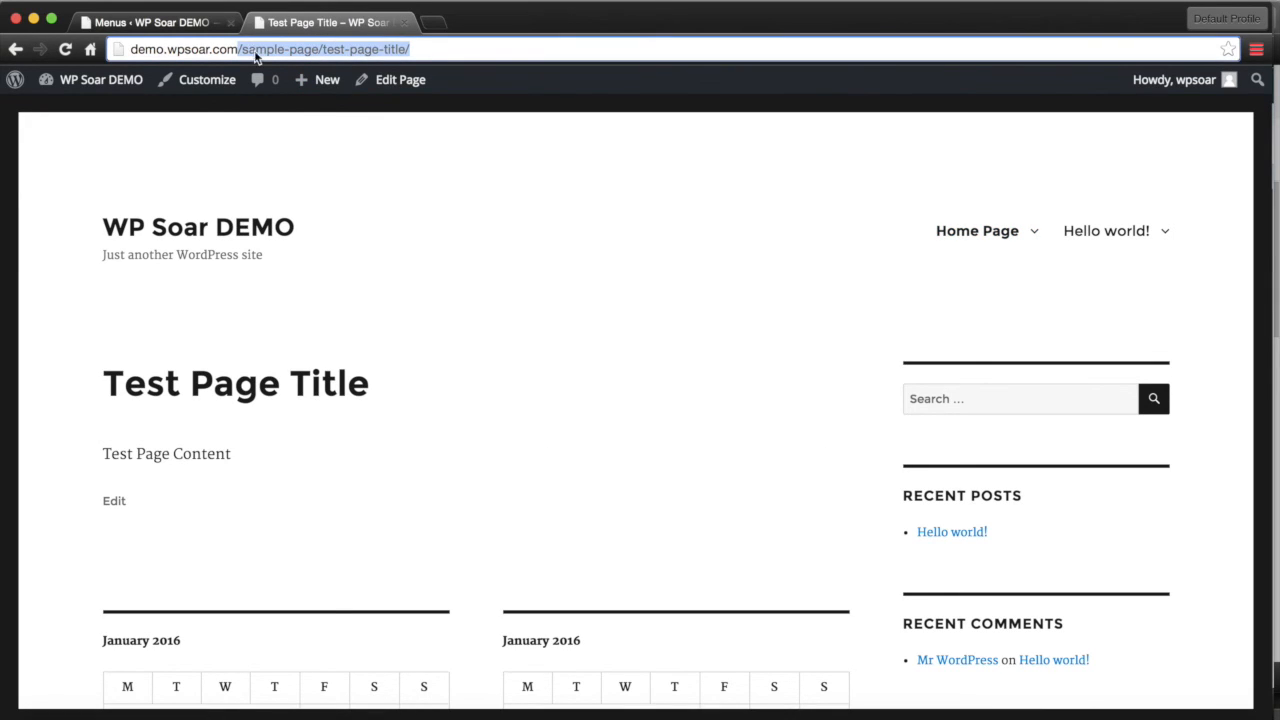
pyautogui.click(255, 52)
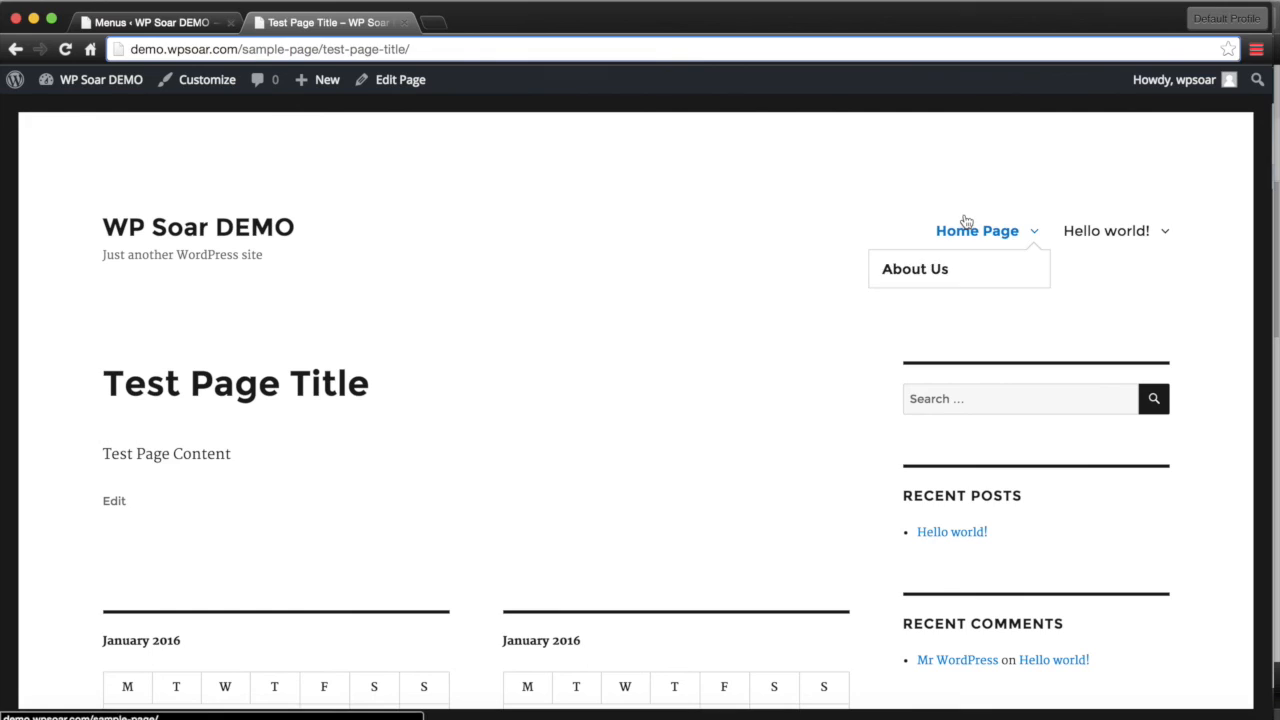